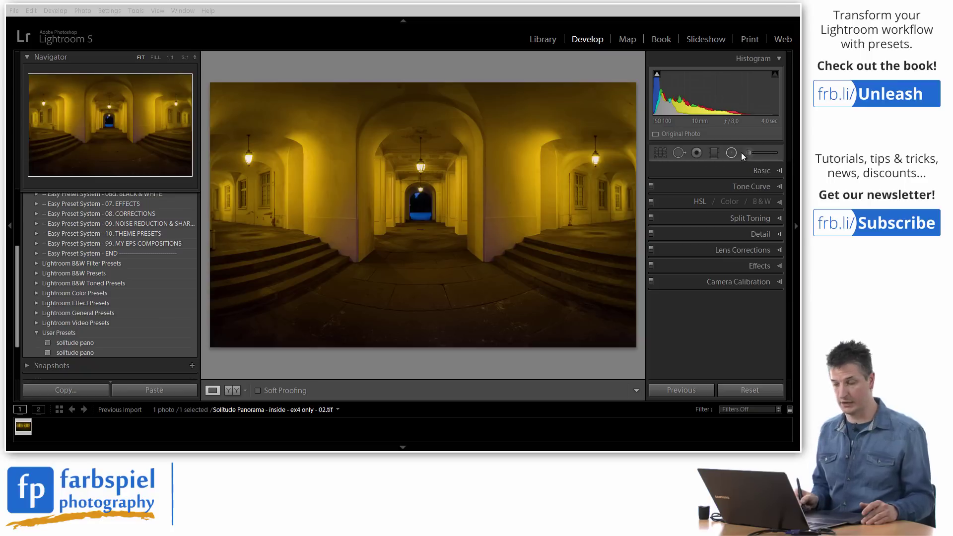
Start a radial filter and reset its effect sliders so Exposure reads 0.00.
{"action": "left_click", "coordinate": [731, 153]}
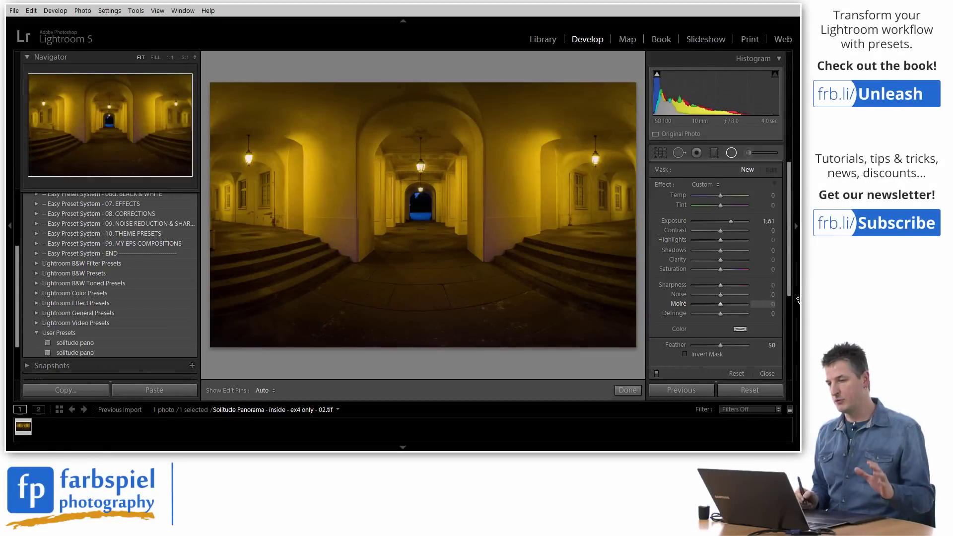
{"action": "double_click", "coordinate": [662, 184]}
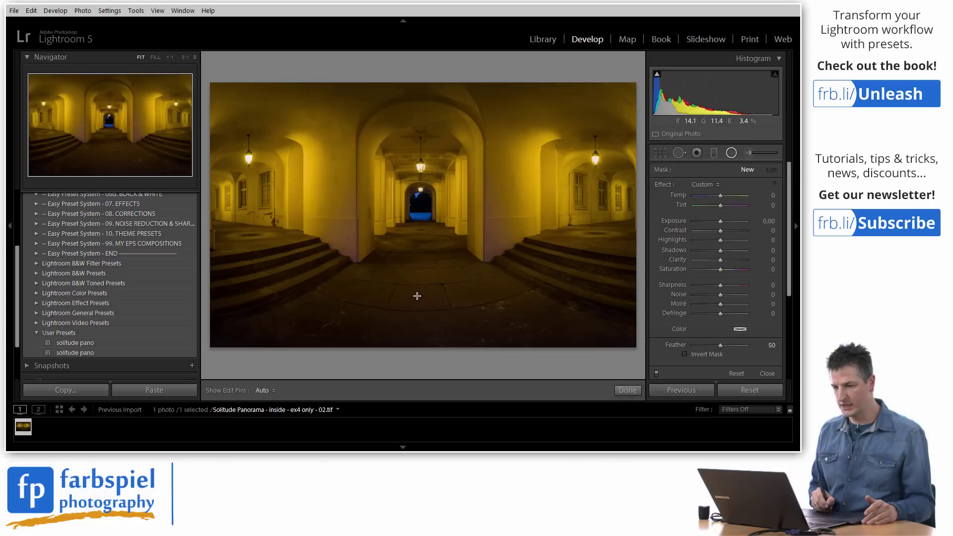
Draw an ellipse over the central floor, then nudge it, widen it and make it slightly taller.
{"action": "left_click_drag", "start_coordinate": [420, 298], "coordinate": [497, 315]}
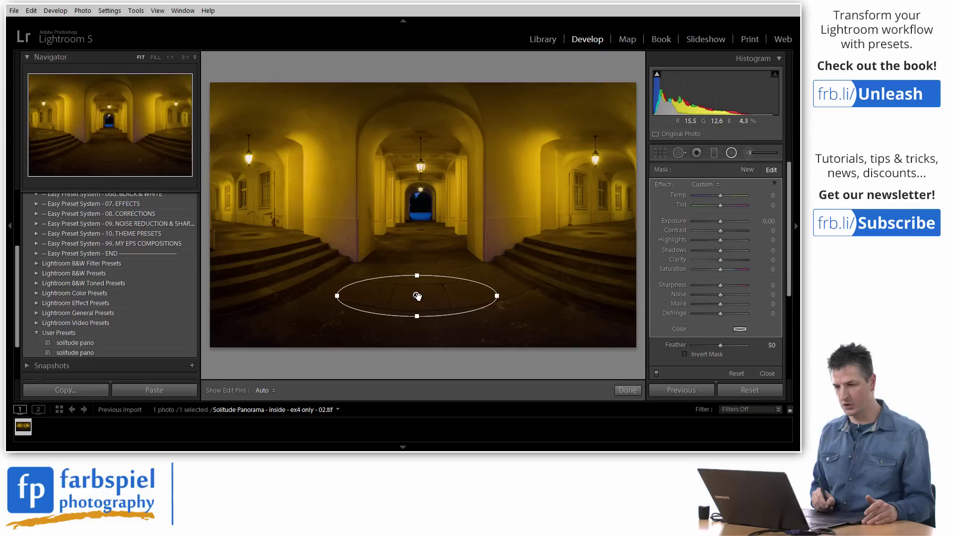
{"action": "left_click_drag", "start_coordinate": [418, 296], "coordinate": [419, 294]}
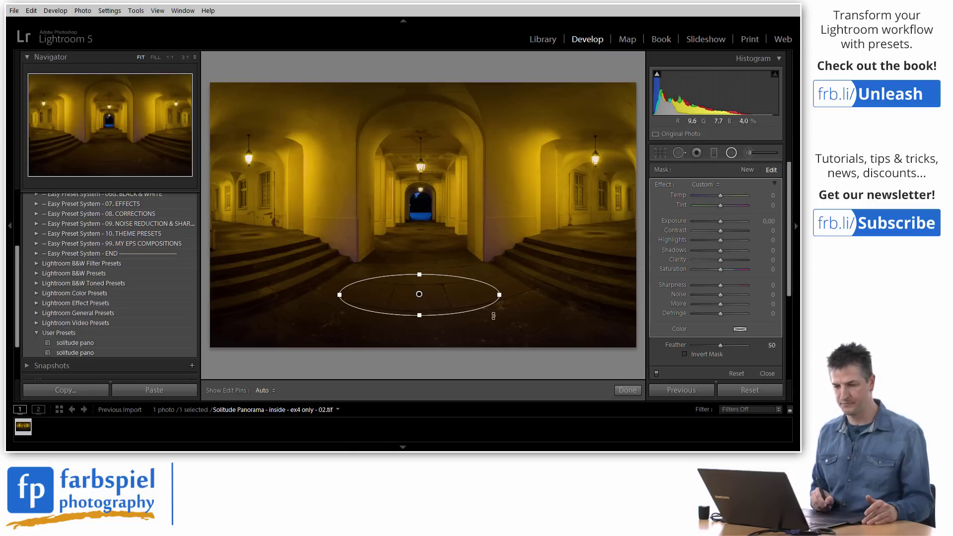
{"action": "left_click_drag", "start_coordinate": [492, 296], "coordinate": [501, 298]}
{"action": "left_click_drag", "start_coordinate": [419, 260], "coordinate": [420, 271]}
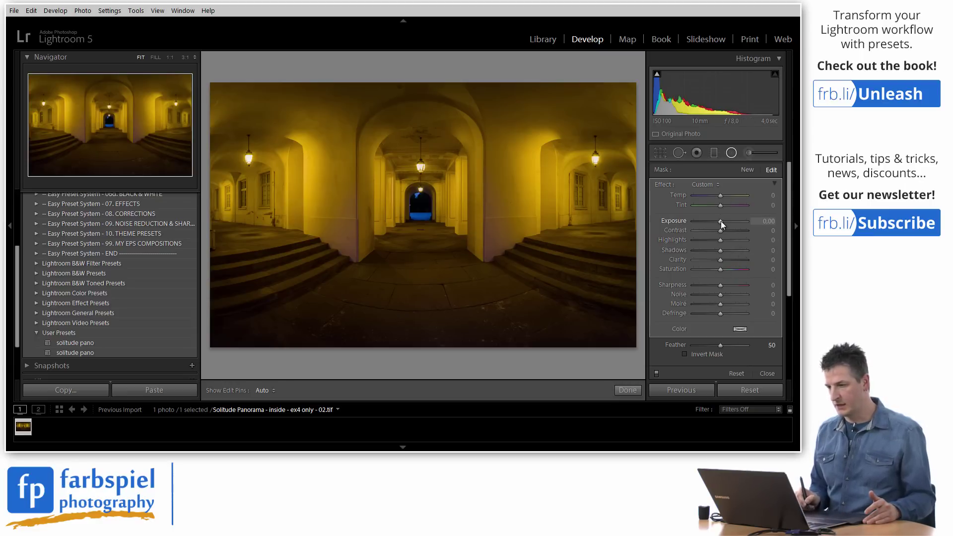
Set the filter's Exposure to 1.16 and enable Invert Mask so only the floor brightens.
{"action": "left_click_drag", "start_coordinate": [721, 221], "coordinate": [728, 220]}
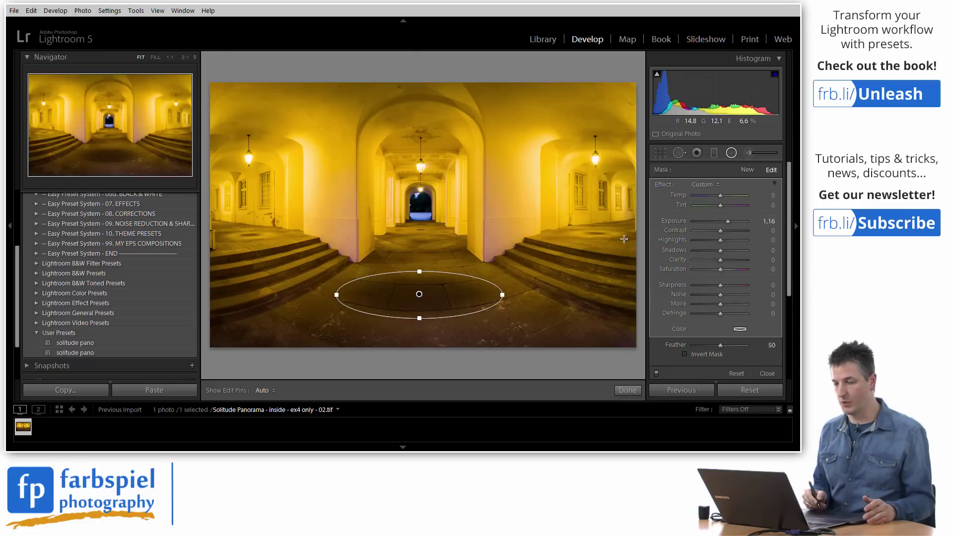
{"action": "left_click", "coordinate": [684, 353]}
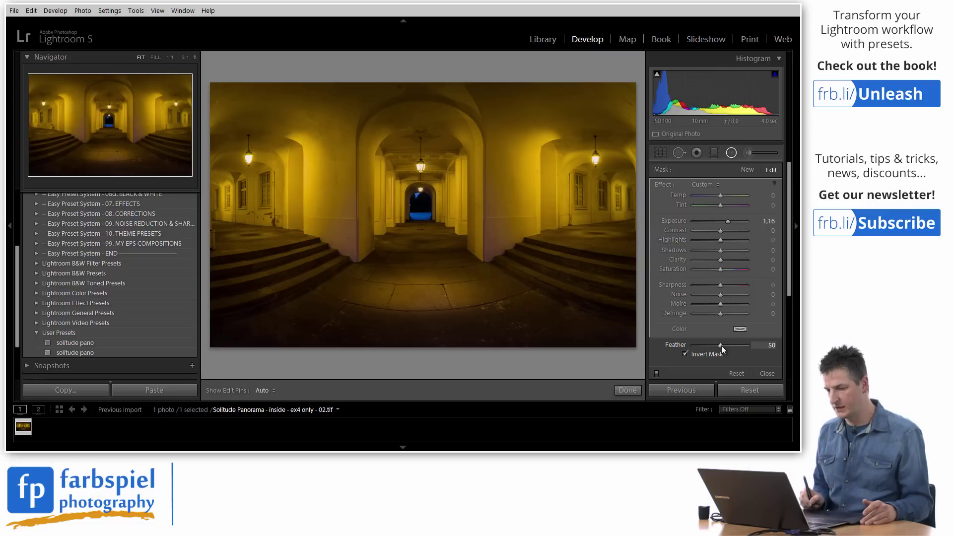
Drop Feather to 0 to check the hard edge, then raise it to 100.
{"action": "left_click_drag", "start_coordinate": [722, 345], "coordinate": [684, 351]}
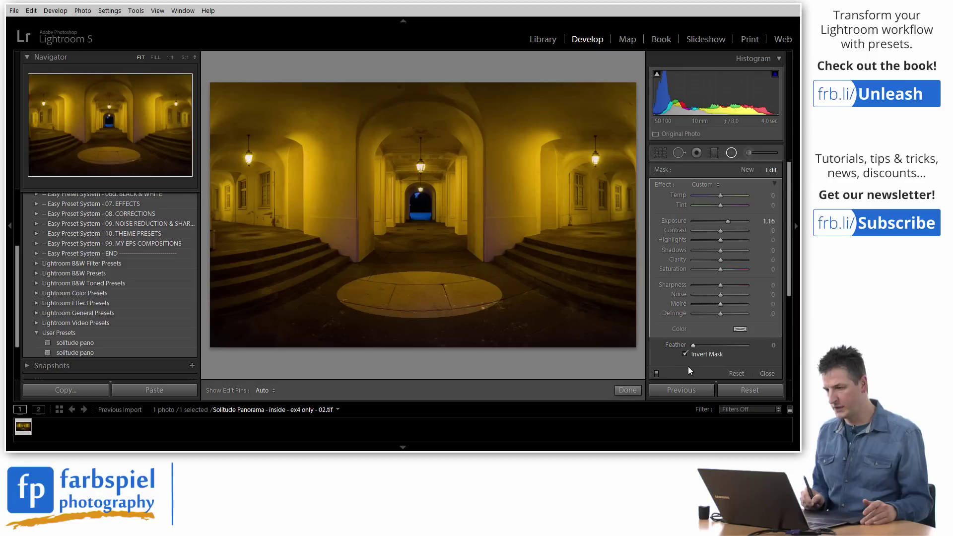
{"action": "mouse_move", "coordinate": [498, 290]}
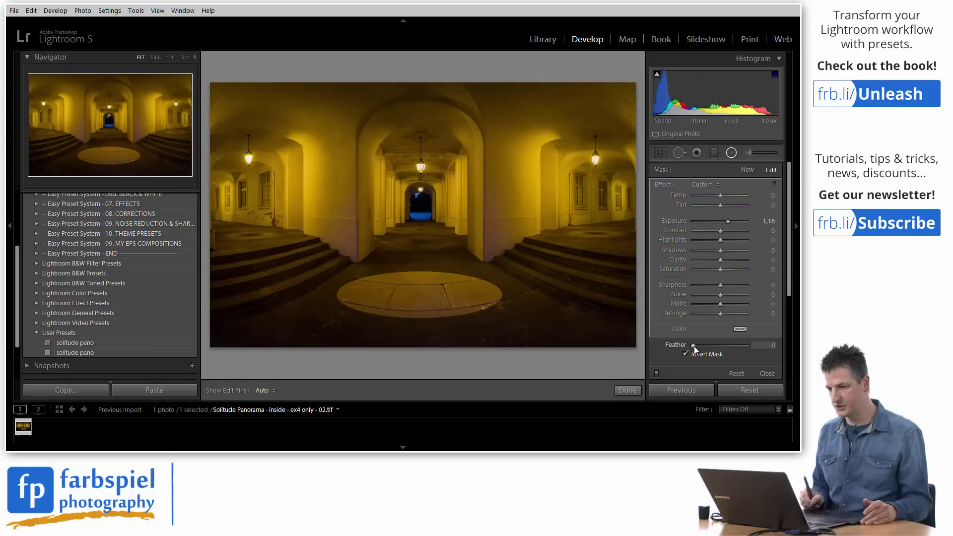
{"action": "left_click_drag", "start_coordinate": [695, 346], "coordinate": [759, 347]}
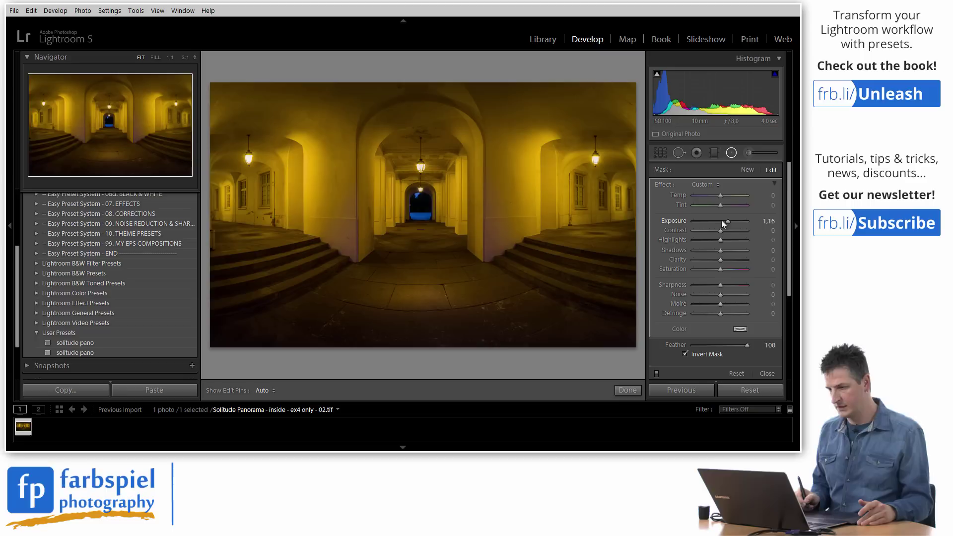
Raise the floor pool's Exposure to 2.80 and its Clarity to 46.
{"action": "left_click_drag", "start_coordinate": [729, 222], "coordinate": [737, 222]}
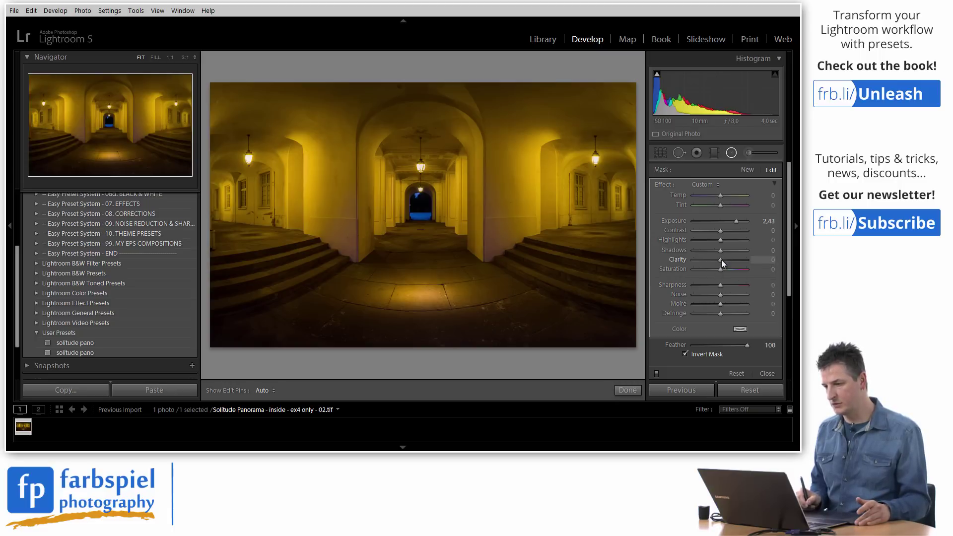
{"action": "left_click_drag", "start_coordinate": [722, 261], "coordinate": [729, 260]}
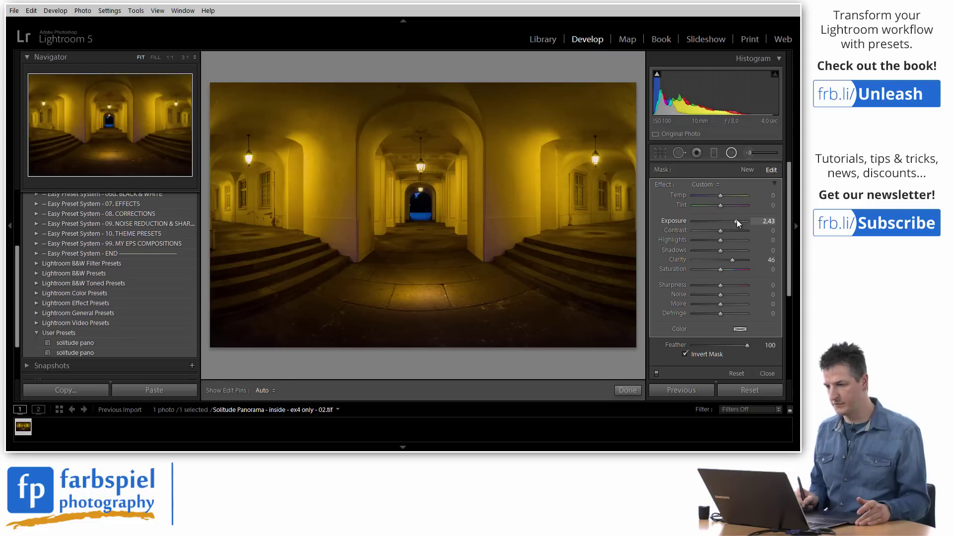
{"action": "left_click_drag", "start_coordinate": [738, 223], "coordinate": [740, 224]}
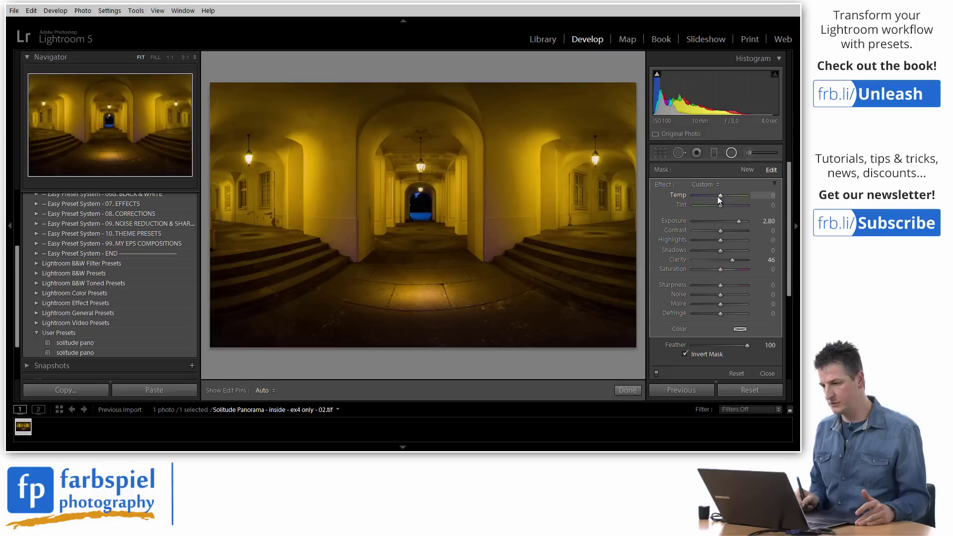
Adjust the light pool's Temp back and forth, settling at 20.
{"action": "left_click_drag", "start_coordinate": [721, 195], "coordinate": [713, 197]}
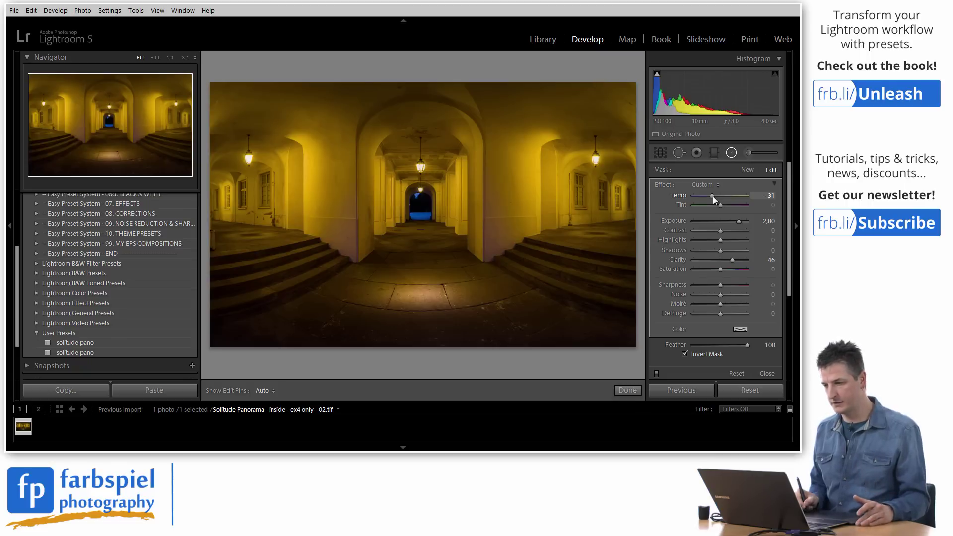
{"action": "left_click_drag", "start_coordinate": [713, 197], "coordinate": [728, 196]}
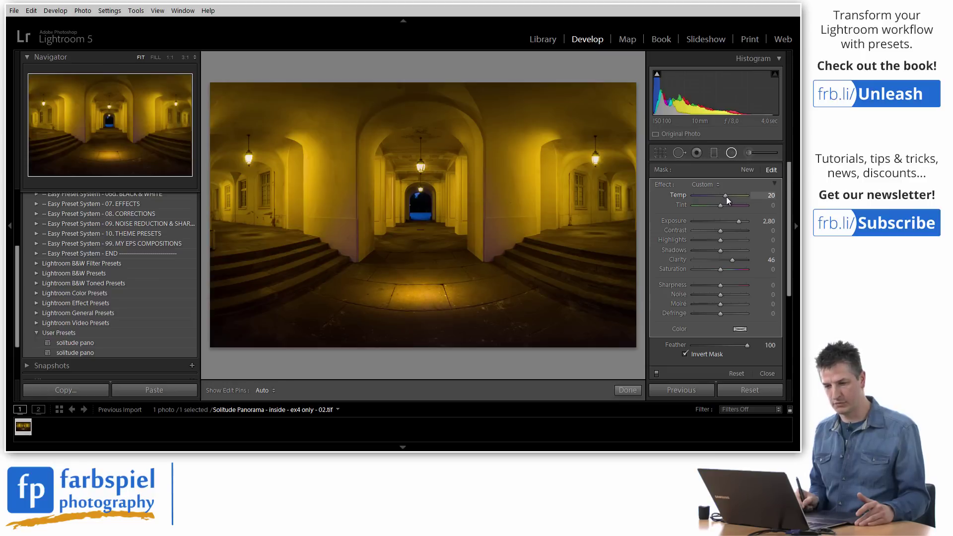
{"action": "left_click_drag", "start_coordinate": [726, 197], "coordinate": [727, 196]}
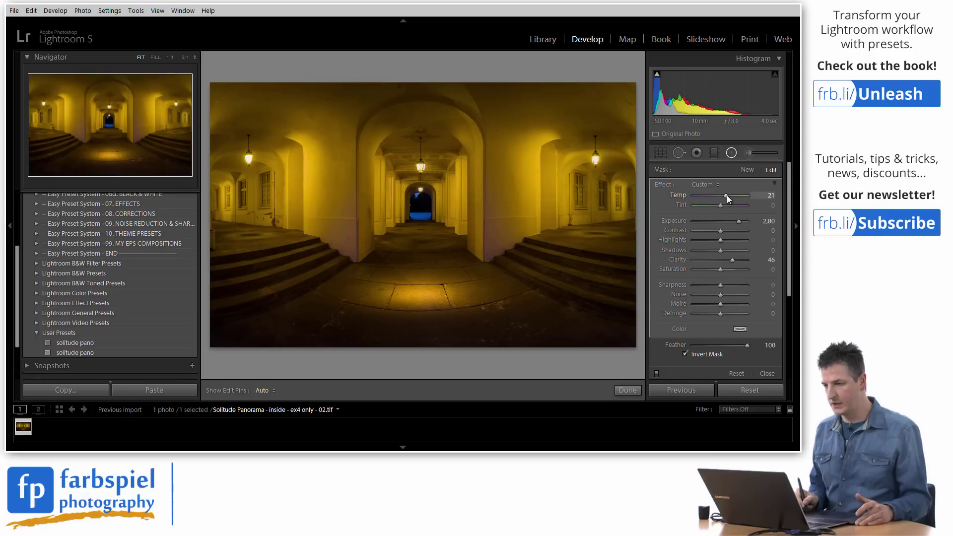
{"action": "left_click_drag", "start_coordinate": [726, 198], "coordinate": [726, 197]}
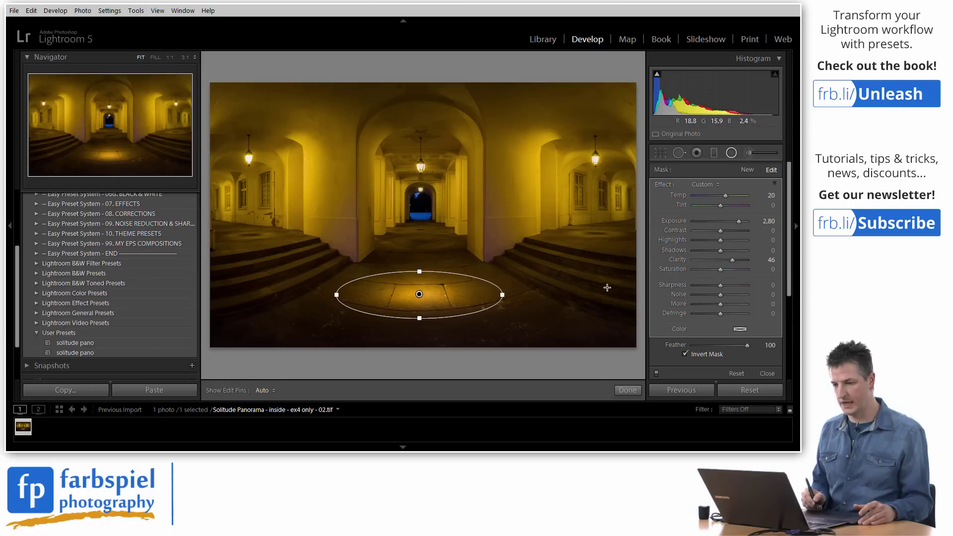
Duplicate the floor light pool filter from its pin's context menu.
{"action": "right_click", "coordinate": [420, 295]}
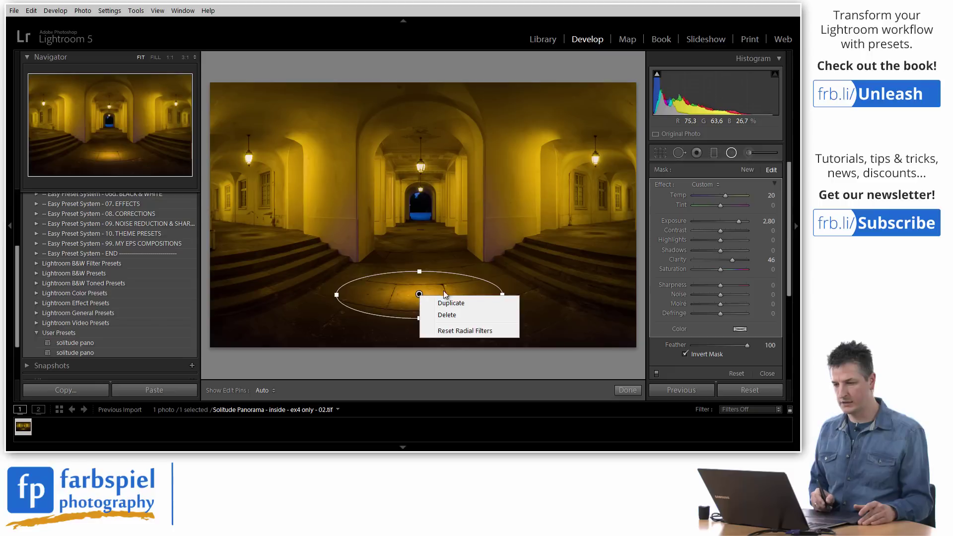
{"action": "left_click", "coordinate": [451, 303]}
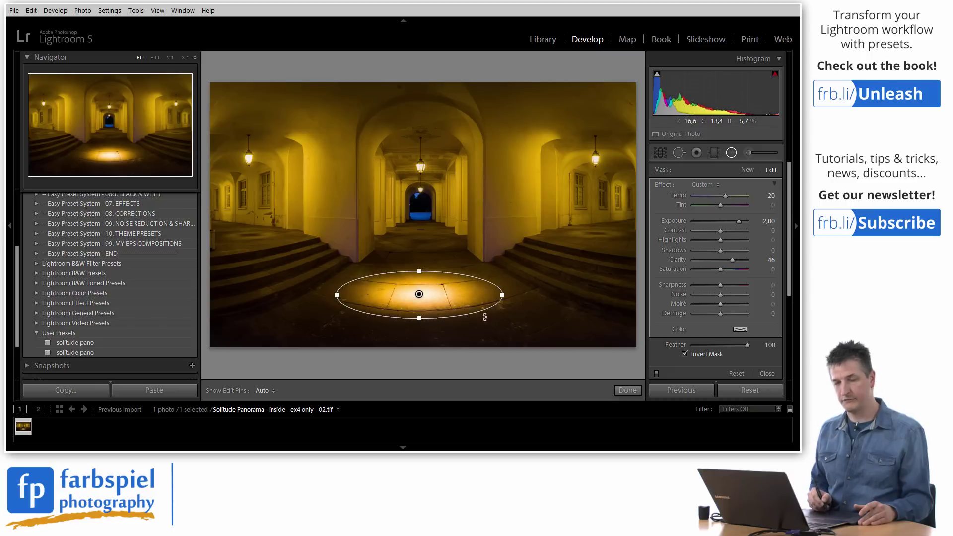
{"action": "right_click", "coordinate": [419, 295]}
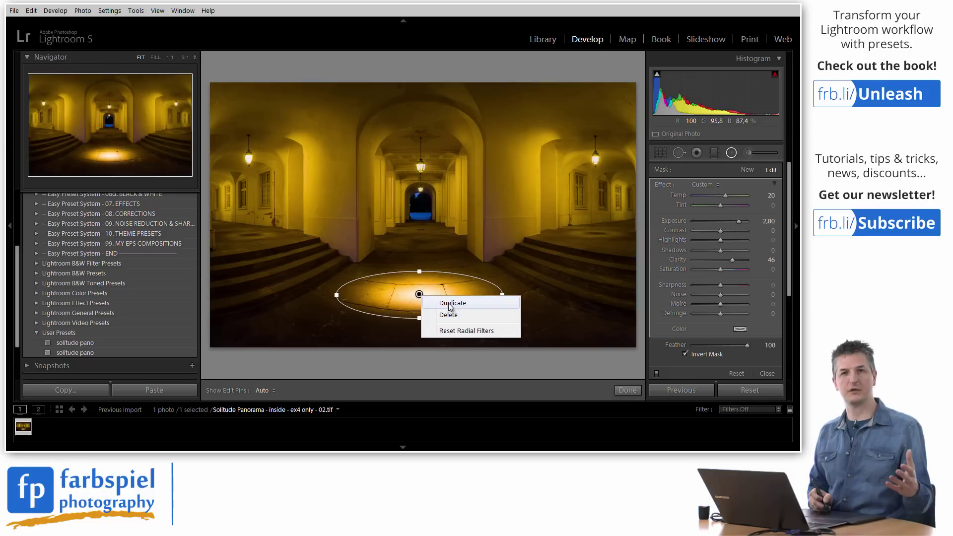
{"action": "left_click", "coordinate": [424, 293]}
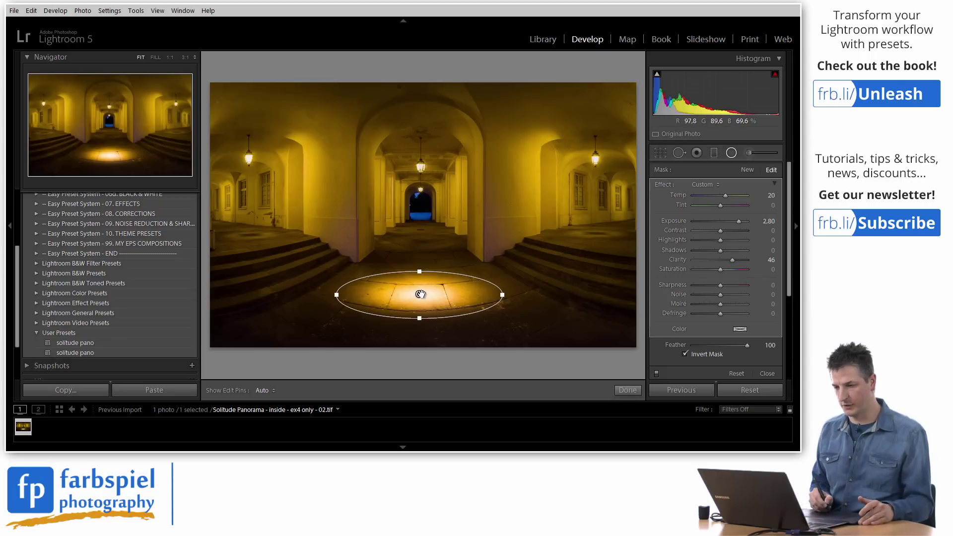
Move the duplicate pool farther back along the corridor and narrow it to fit the perspective.
{"action": "left_click_drag", "start_coordinate": [419, 288], "coordinate": [418, 244]}
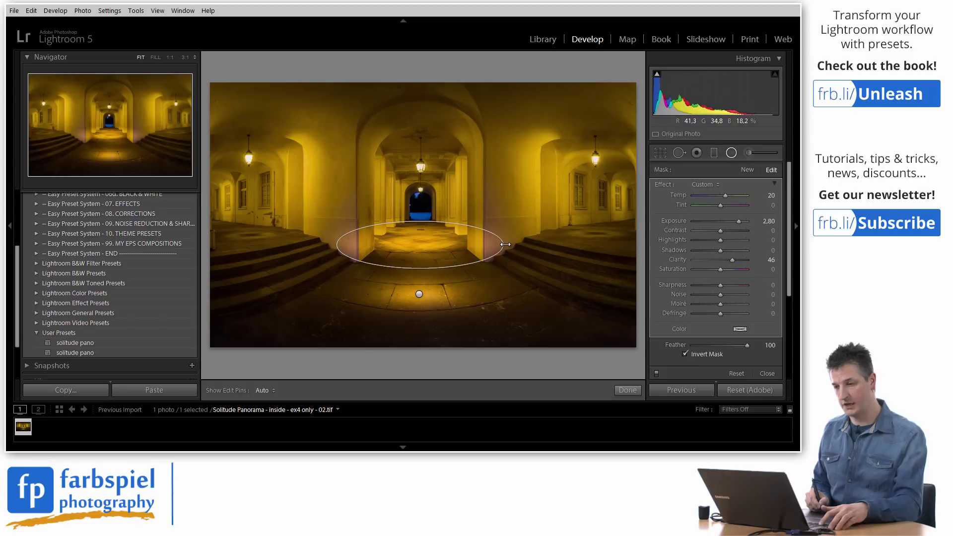
{"action": "left_click_drag", "start_coordinate": [505, 244], "coordinate": [462, 243]}
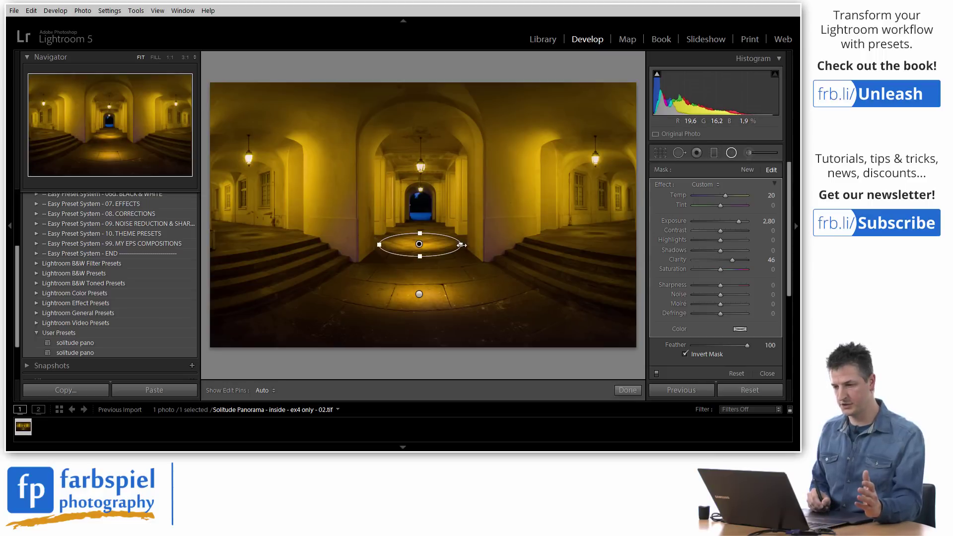
{"action": "left_click_drag", "start_coordinate": [461, 245], "coordinate": [435, 246]}
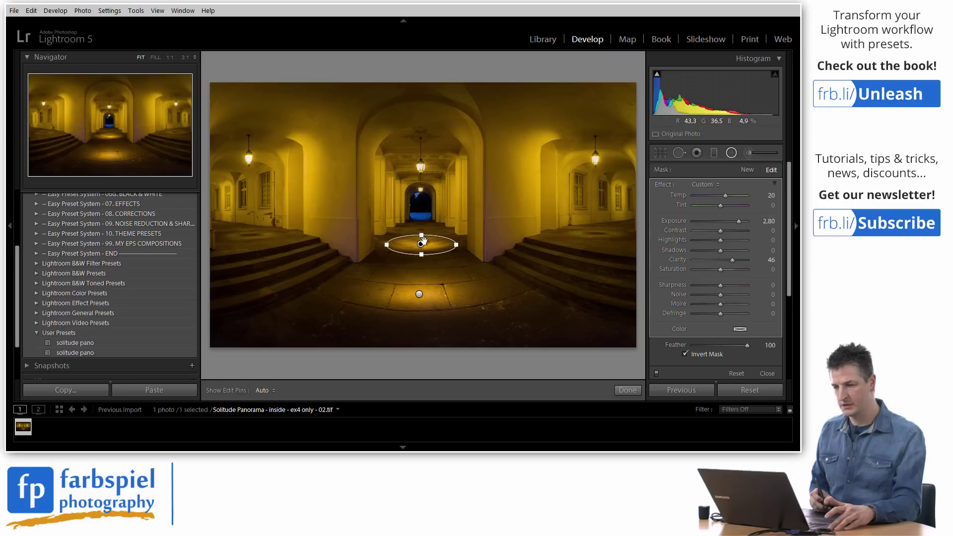
Duplicate the light pool, move the copy toward the far doorway and shrink it.
{"action": "right_click", "coordinate": [421, 244]}
{"action": "left_click", "coordinate": [449, 252]}
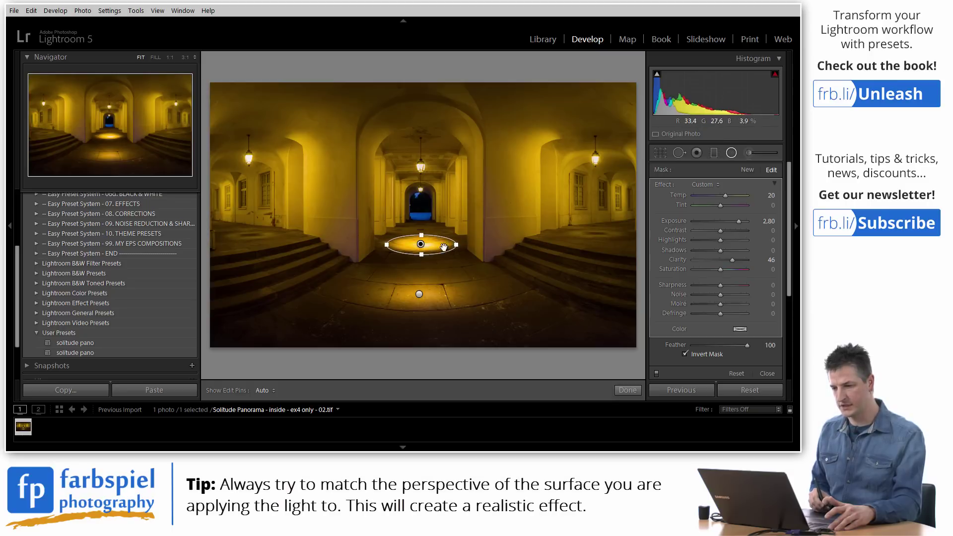
{"action": "left_click_drag", "start_coordinate": [421, 244], "coordinate": [421, 227]}
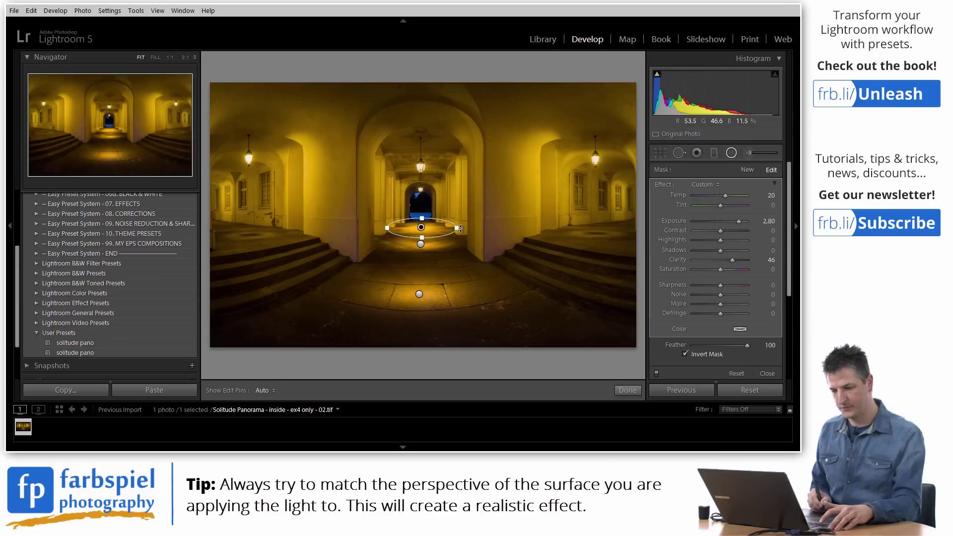
{"action": "key", "text": "shift"}
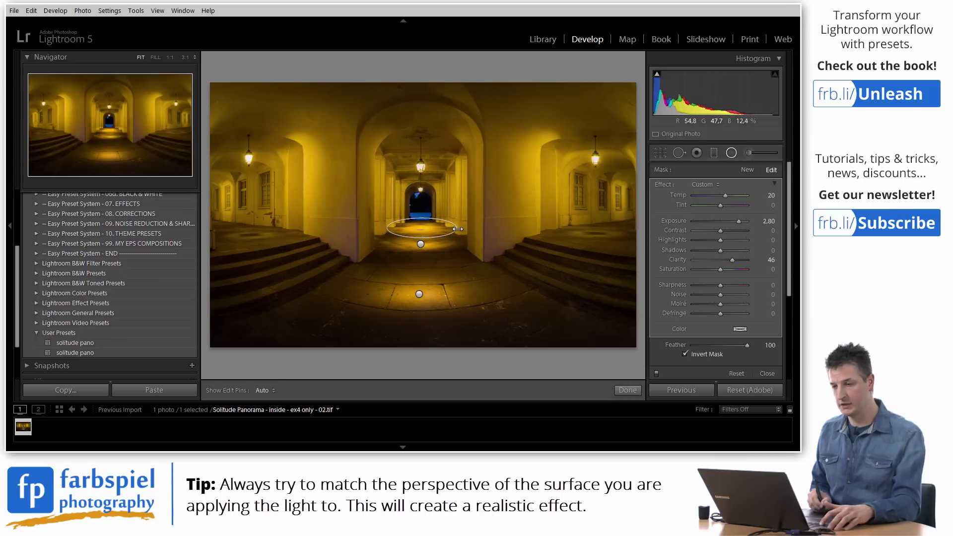
{"action": "left_click_drag", "start_coordinate": [457, 229], "coordinate": [424, 233]}
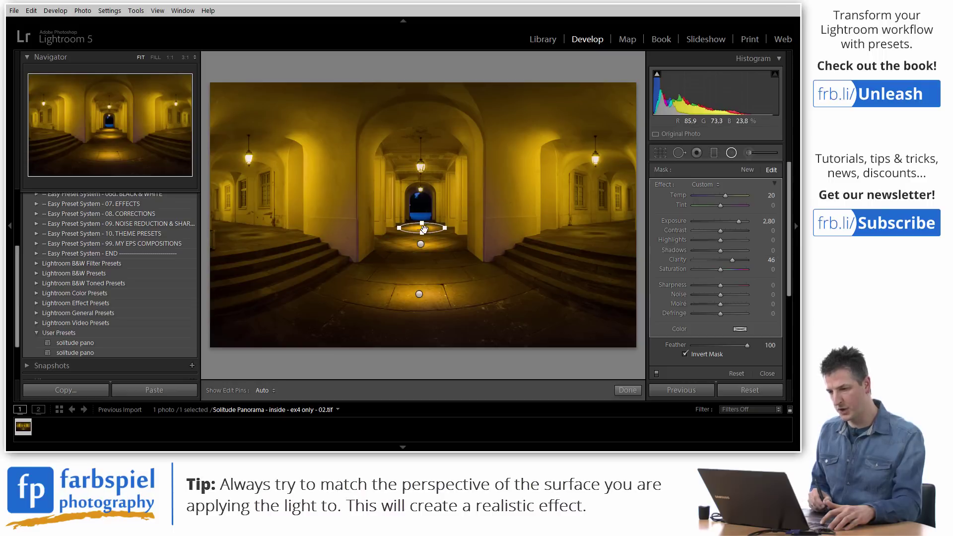
Raise the farthest light pool's Exposure to 3.25.
{"action": "left_click_drag", "start_coordinate": [737, 219], "coordinate": [733, 224]}
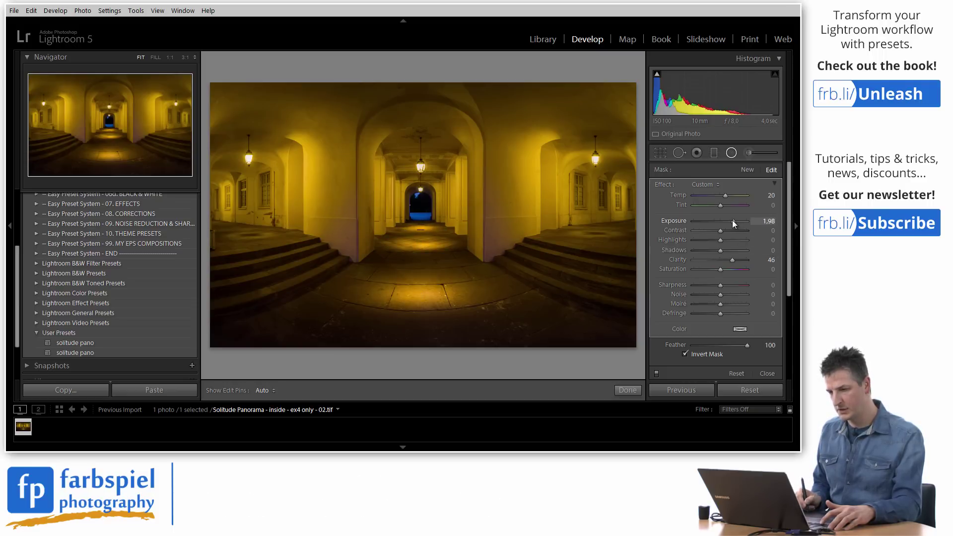
{"action": "key", "text": "ctrl+z"}
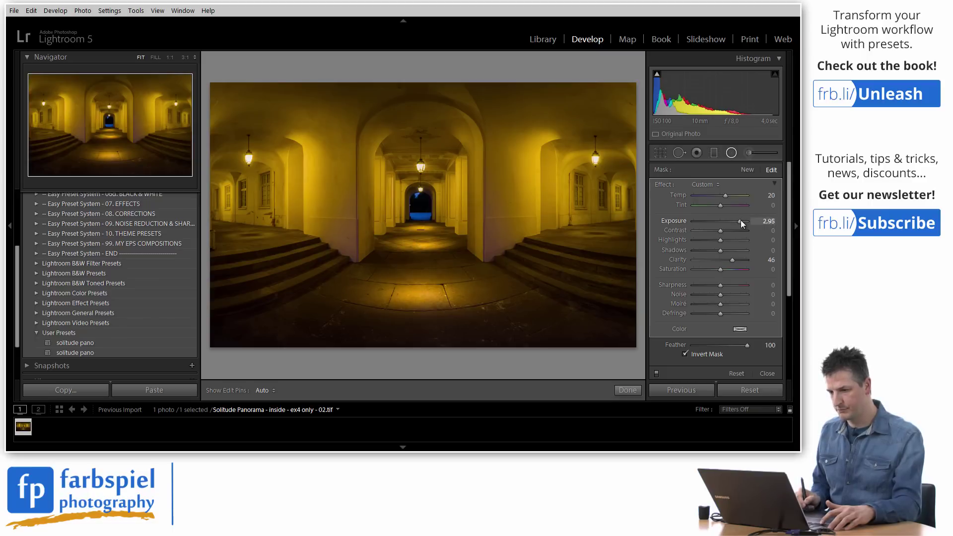
{"action": "left_click_drag", "start_coordinate": [741, 221], "coordinate": [742, 221]}
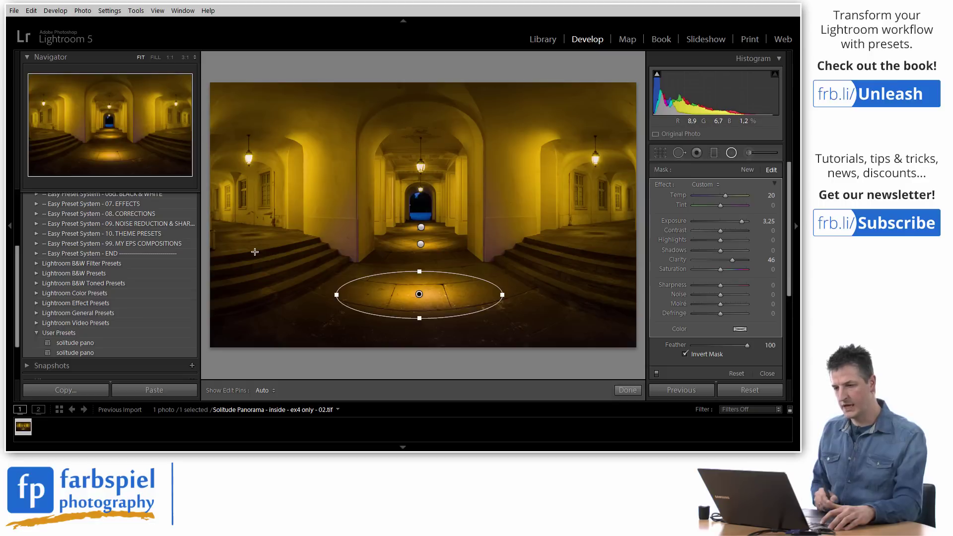
Duplicate a light pool, move it onto the left-hand stairs and rotate it along the steps.
{"action": "right_click", "coordinate": [420, 244]}
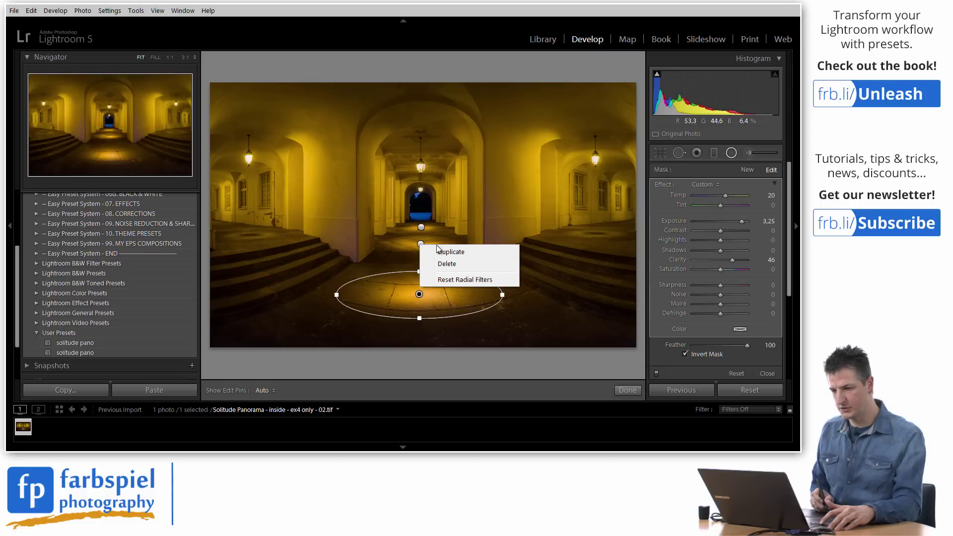
{"action": "left_click", "coordinate": [441, 251]}
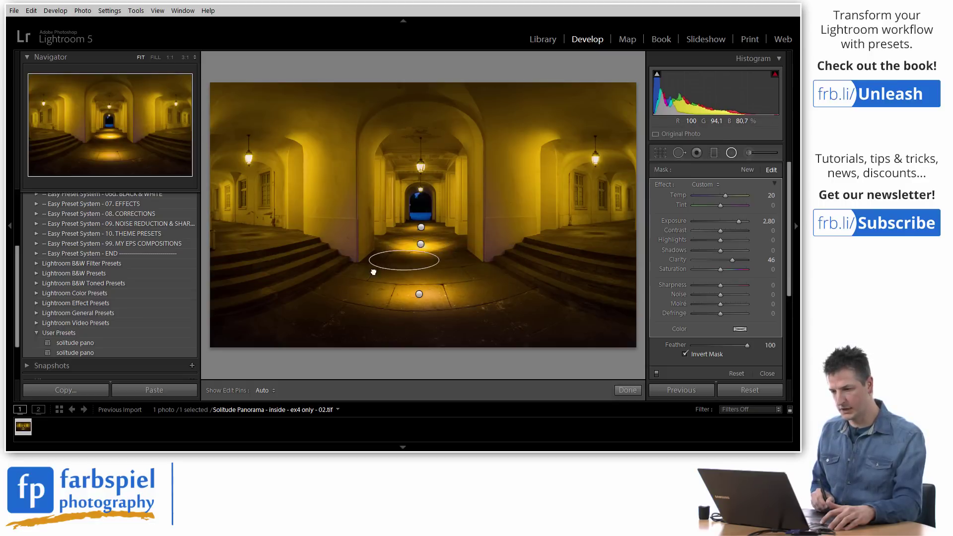
{"action": "left_click_drag", "start_coordinate": [373, 272], "coordinate": [219, 245]}
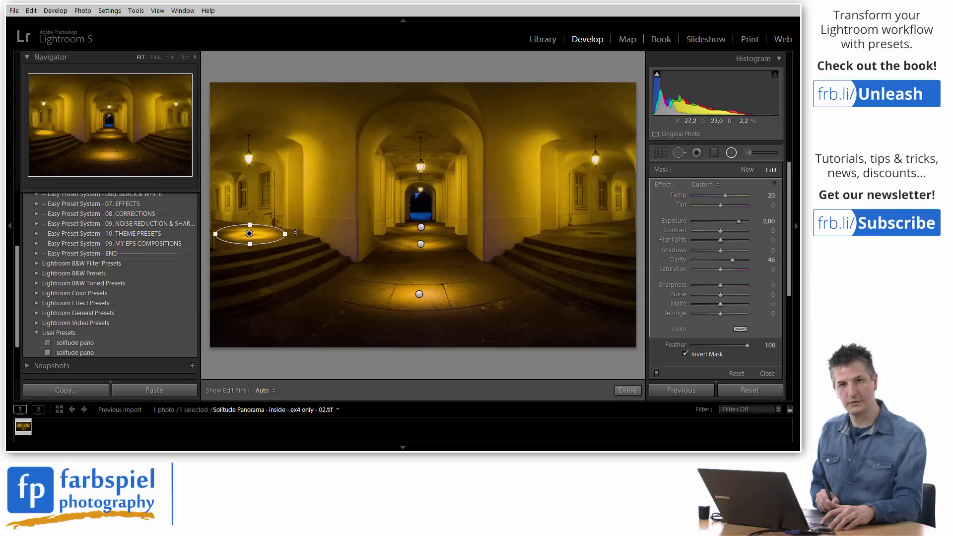
{"action": "mouse_move", "coordinate": [294, 234]}
{"action": "left_mouse_down"}
{"action": "mouse_move", "coordinate": [293, 244]}
{"action": "mouse_move", "coordinate": [249, 249]}
{"action": "mouse_move", "coordinate": [251, 237]}
{"action": "mouse_move", "coordinate": [279, 238]}
{"action": "left_mouse_up"}
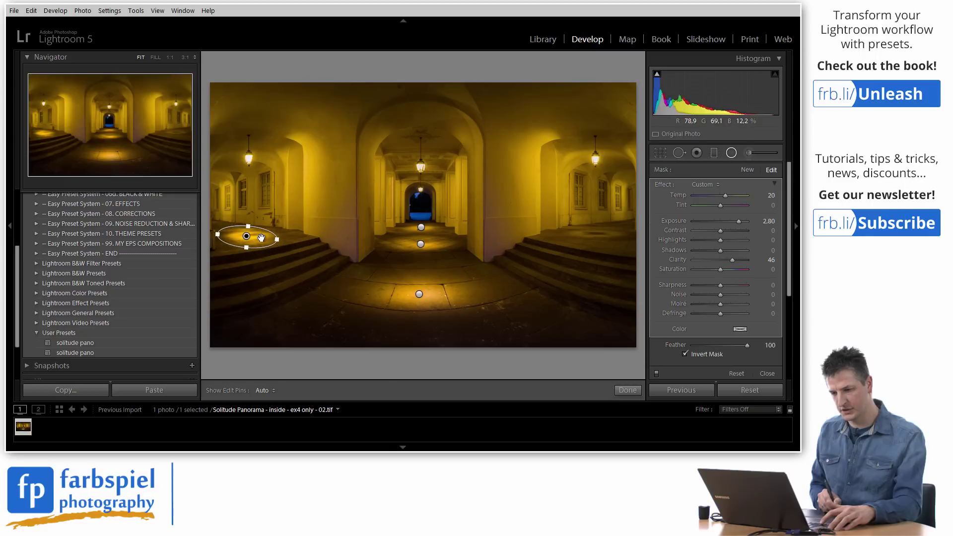
Duplicate the left stair light pool and position the copy on the right-hand stairs.
{"action": "right_click", "coordinate": [247, 237]}
{"action": "left_click", "coordinate": [278, 247]}
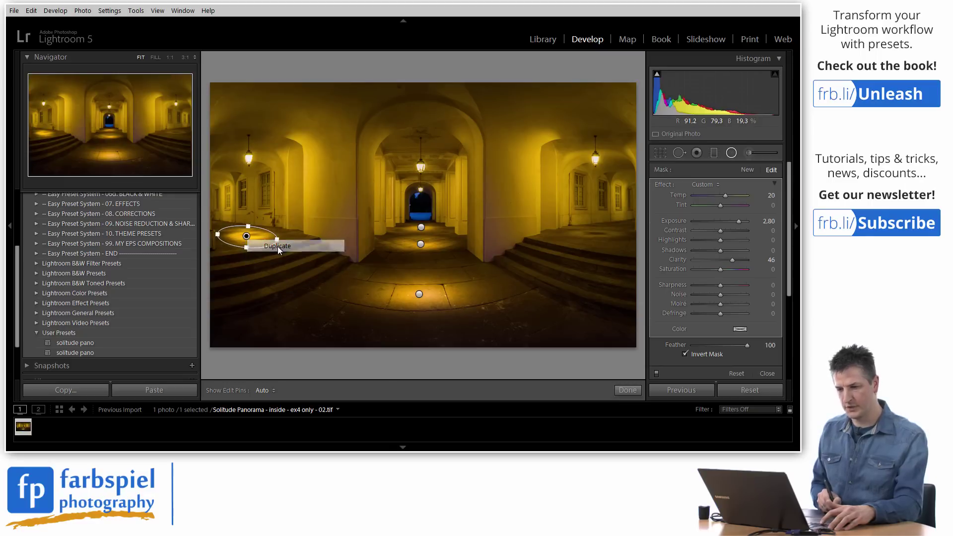
{"action": "left_click_drag", "start_coordinate": [247, 236], "coordinate": [599, 236]}
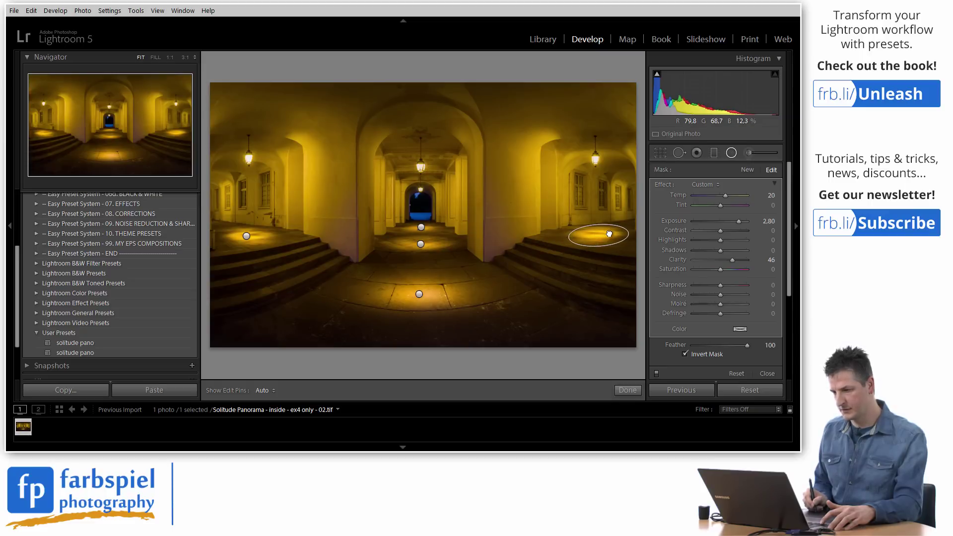
{"action": "left_click_drag", "start_coordinate": [607, 234], "coordinate": [608, 234]}
Lower the exposure of both stair light pools slightly, to about 2.28.
{"action": "left_click_drag", "start_coordinate": [738, 220], "coordinate": [733, 222]}
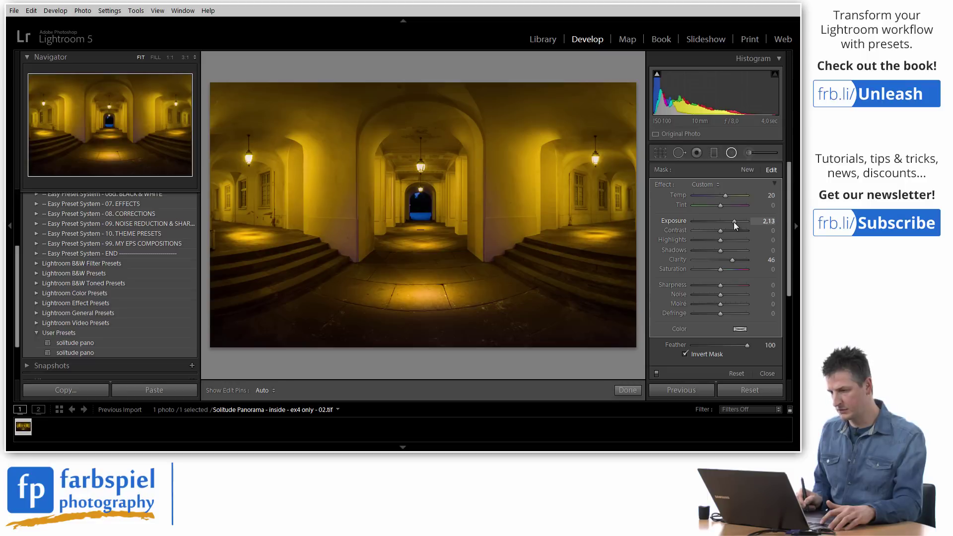
{"action": "left_click", "coordinate": [246, 236]}
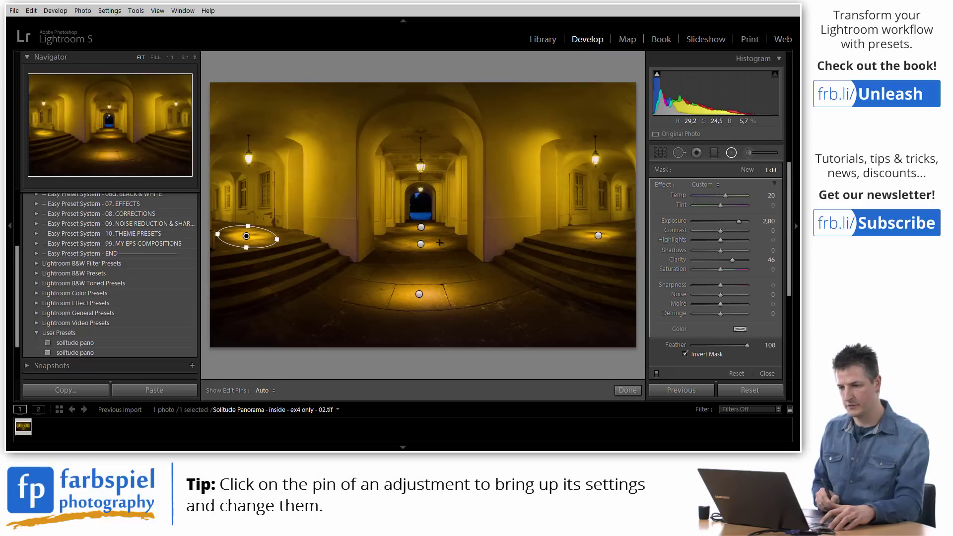
{"action": "left_click_drag", "start_coordinate": [736, 221], "coordinate": [734, 221]}
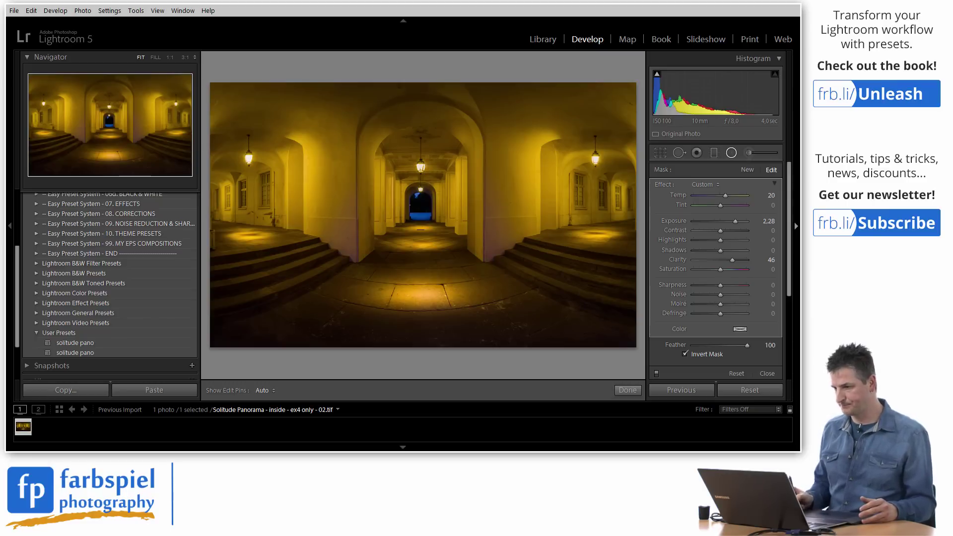
Start an adjustment brush with Size 15.7, Feather 100, Flow 100 and Density 100.
{"action": "left_click", "coordinate": [750, 154]}
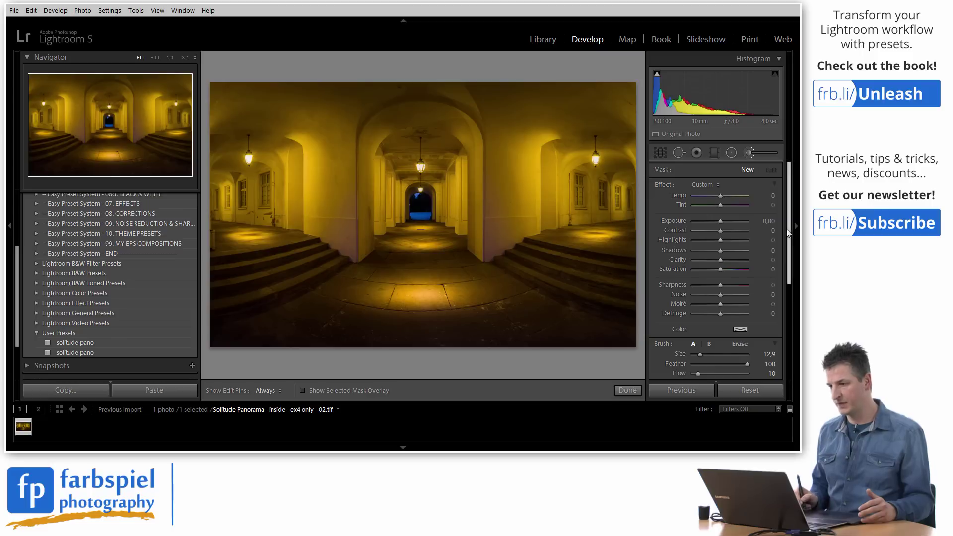
{"action": "left_click_drag", "start_coordinate": [793, 231], "coordinate": [793, 273]}
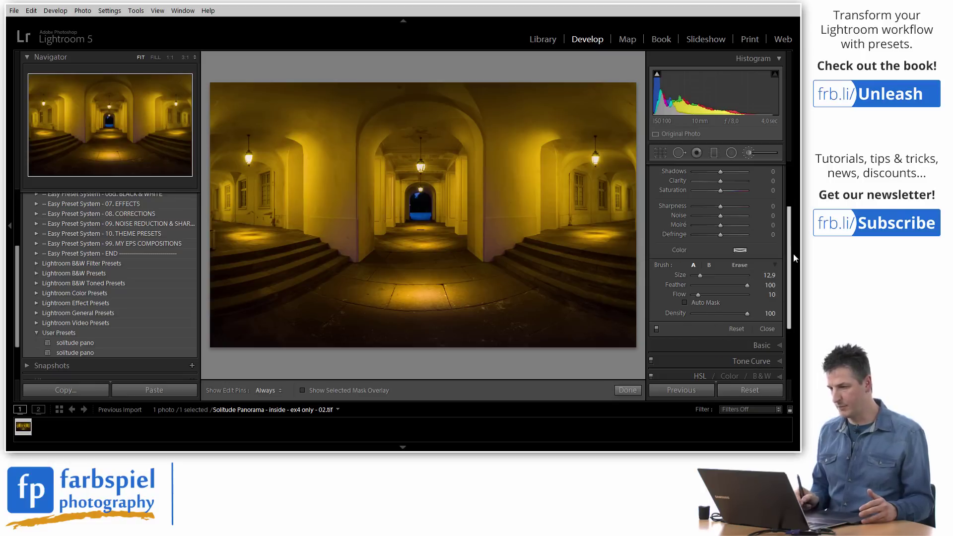
{"action": "left_click_drag", "start_coordinate": [792, 255], "coordinate": [786, 213]}
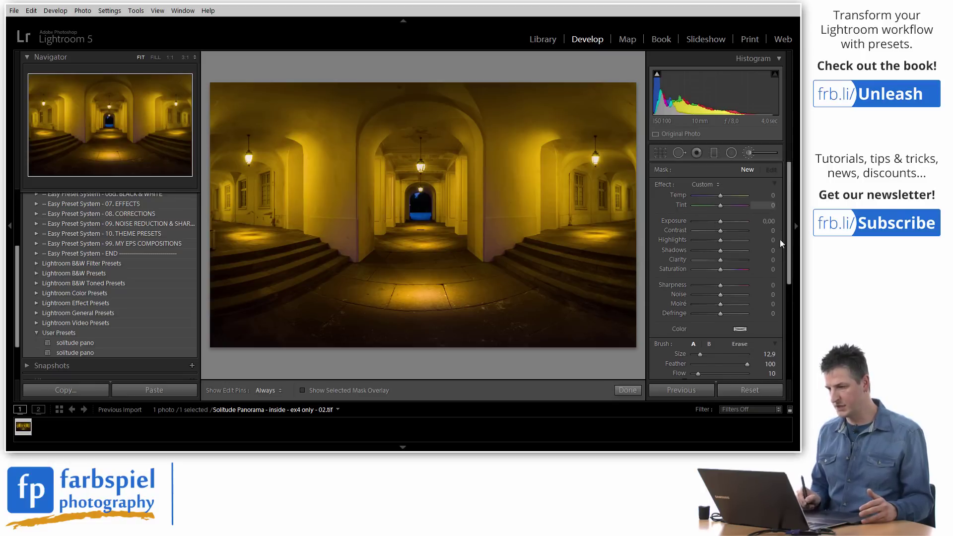
{"action": "mouse_move", "coordinate": [790, 245]}
{"action": "left_mouse_down"}
{"action": "mouse_move", "coordinate": [790, 273]}
{"action": "mouse_move", "coordinate": [720, 285]}
{"action": "left_mouse_up"}
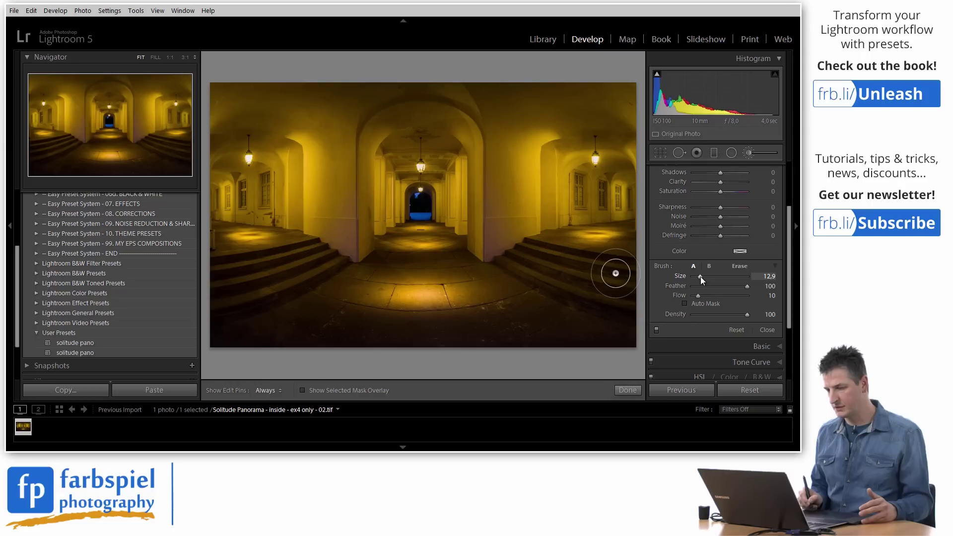
{"action": "mouse_move", "coordinate": [701, 276]}
{"action": "left_mouse_down"}
{"action": "mouse_move", "coordinate": [726, 288]}
{"action": "mouse_move", "coordinate": [697, 292]}
{"action": "mouse_move", "coordinate": [754, 287]}
{"action": "left_mouse_up"}
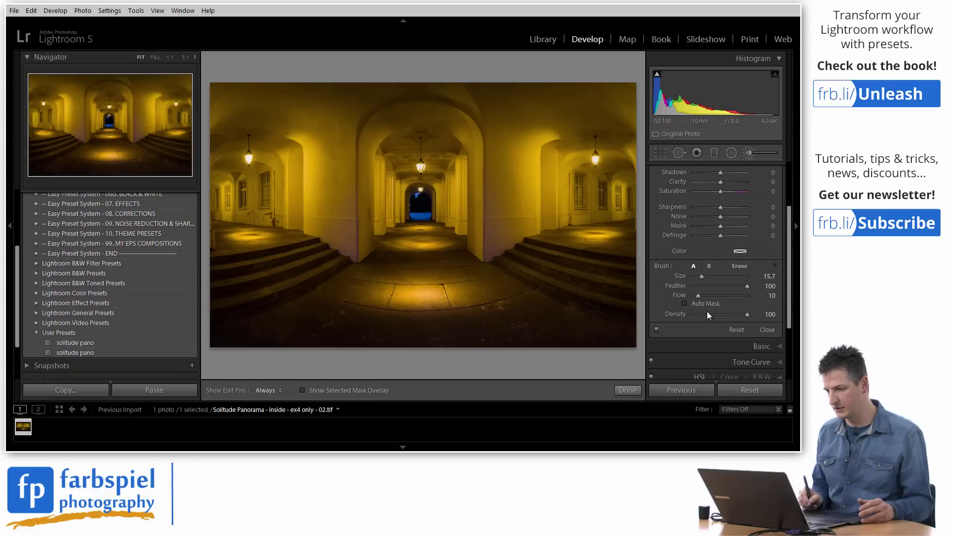
{"action": "left_click_drag", "start_coordinate": [698, 294], "coordinate": [746, 294]}
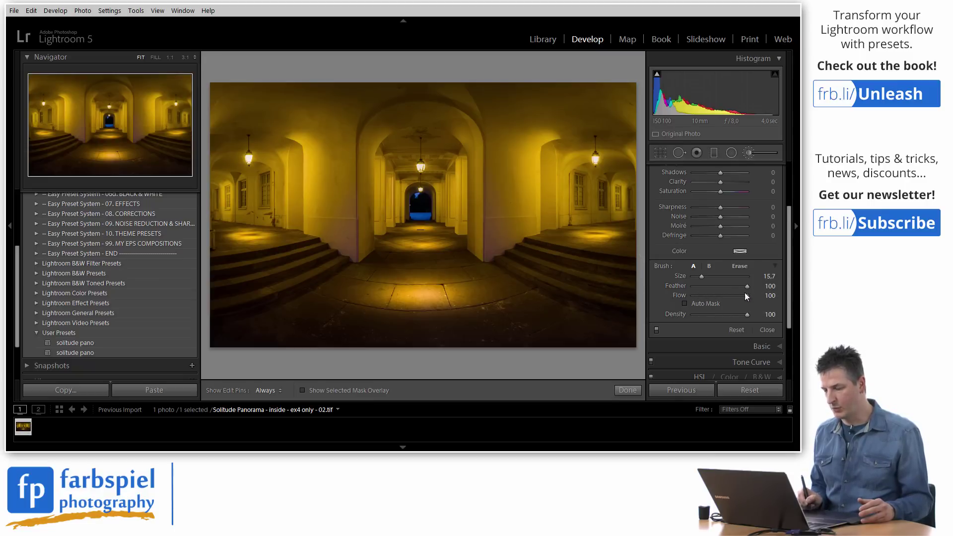
Set the brush to brighten at Exposure 2.06 with Flow 10.
{"action": "scroll", "coordinate": [791, 253], "scroll_direction": "up", "scroll_amount": 3}
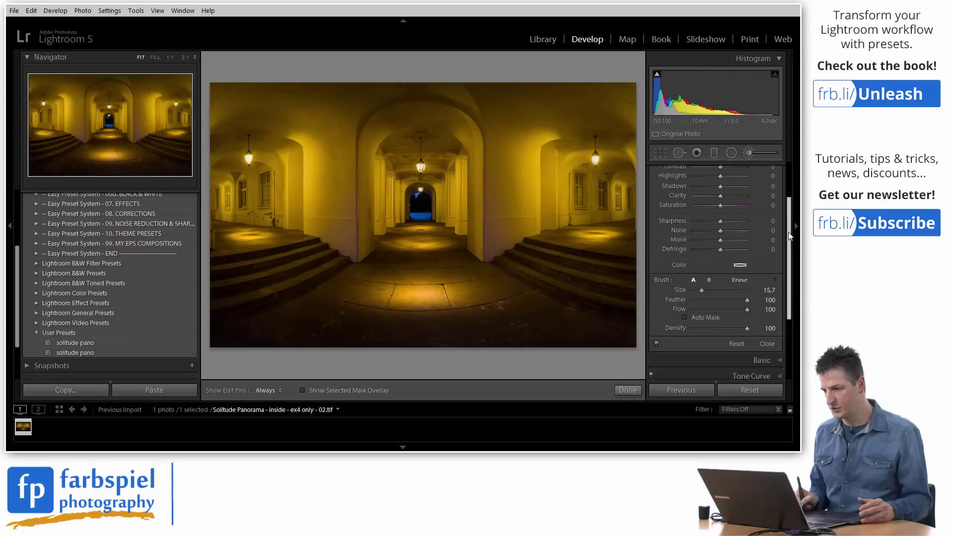
{"action": "left_click_drag", "start_coordinate": [720, 199], "coordinate": [726, 201]}
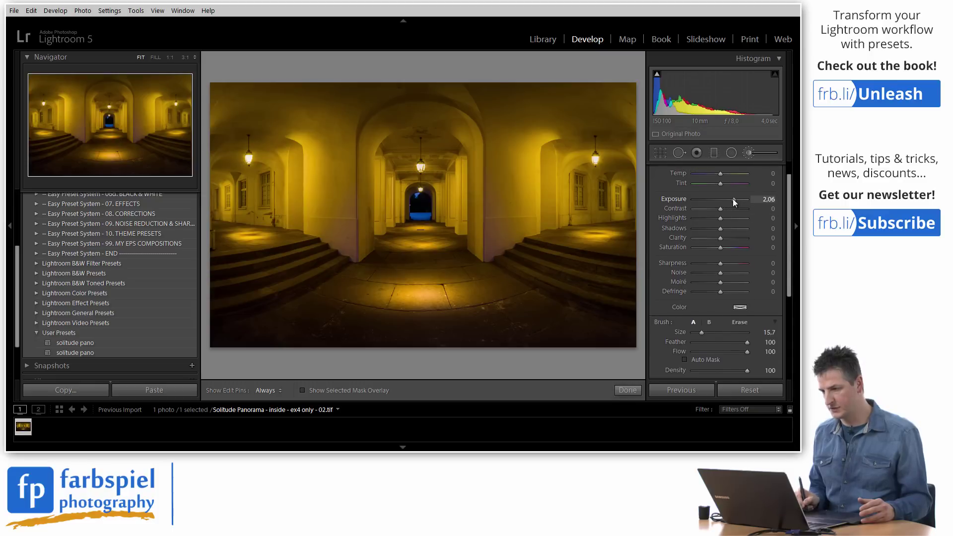
{"action": "scroll", "coordinate": [791, 236], "scroll_direction": "down", "scroll_amount": 3}
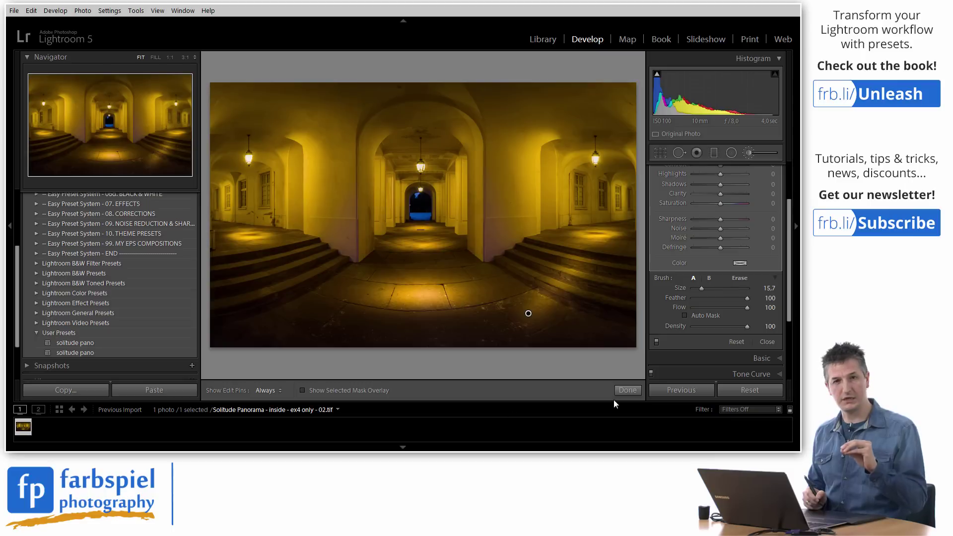
{"action": "key", "text": "ctrl+z"}
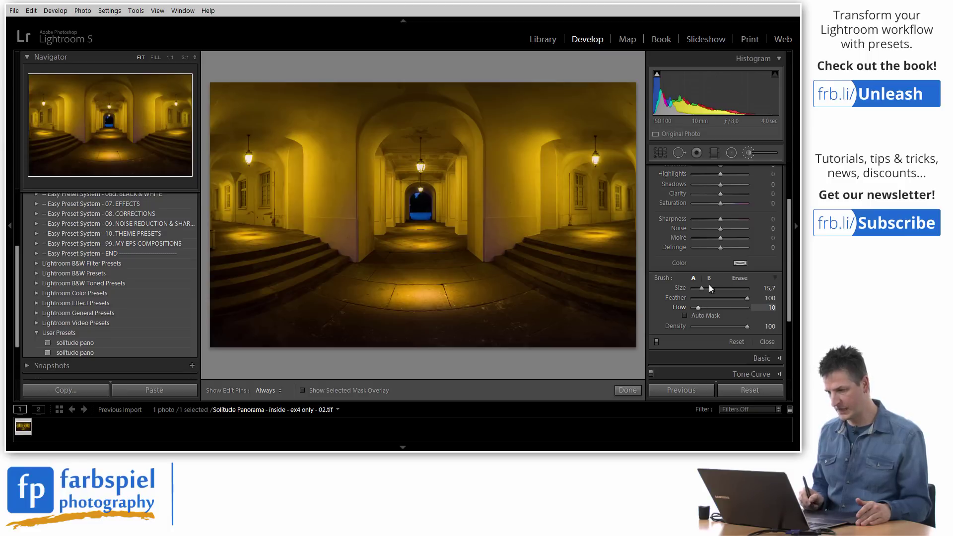
Paint a trial brightening stroke on the lower right floor, then delete it.
{"action": "key", "text": "h"}
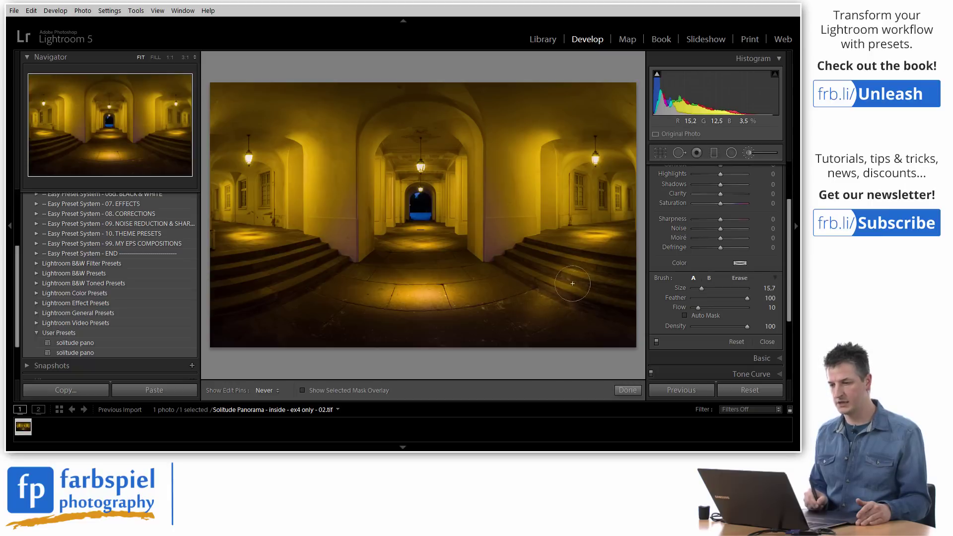
{"action": "key", "text": "h"}
{"action": "left_click_drag", "start_coordinate": [547, 303], "coordinate": [613, 323]}
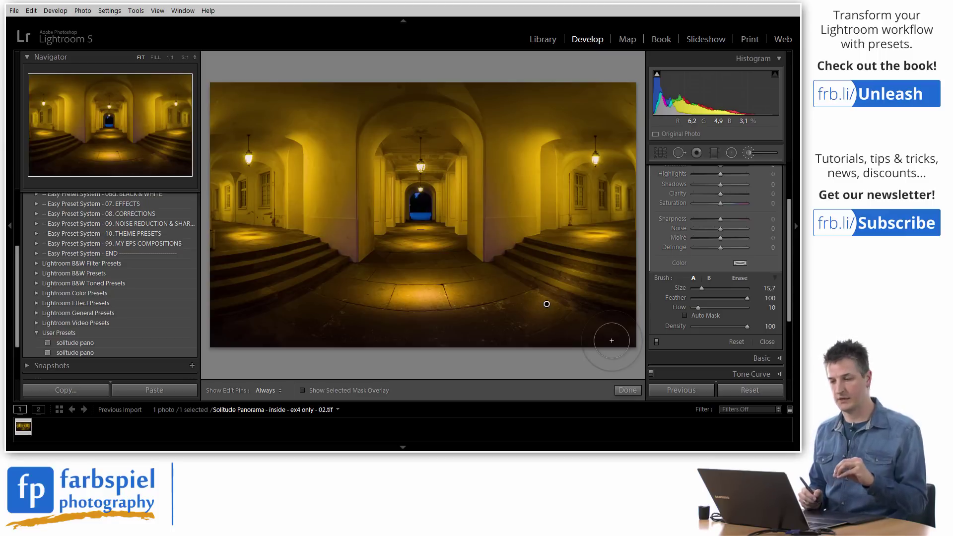
{"action": "right_click", "coordinate": [548, 306]}
{"action": "left_click", "coordinate": [582, 323]}
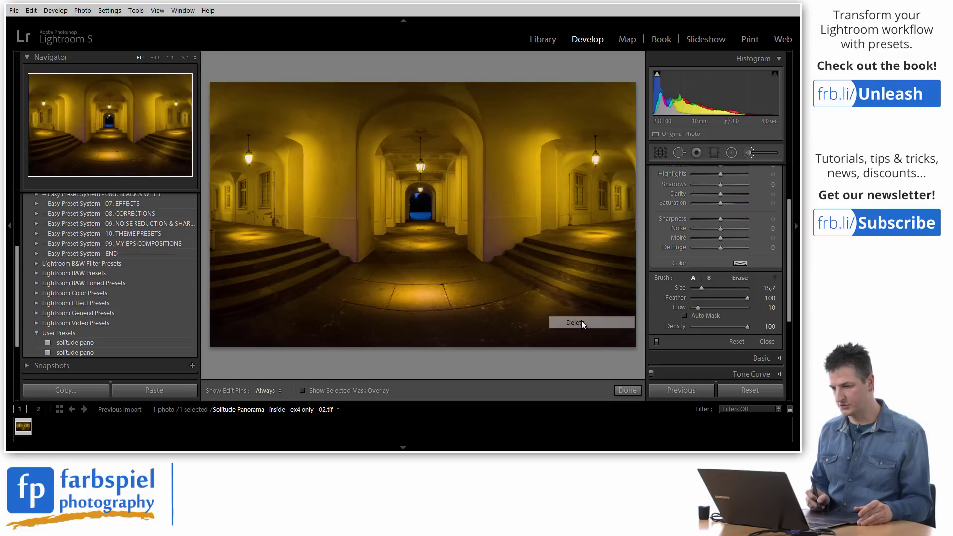
Shrink the brush Size to 11.1 and drop Exposure to -1.98 so it darkens.
{"action": "scroll", "coordinate": [785, 268], "scroll_direction": "up", "scroll_amount": 3}
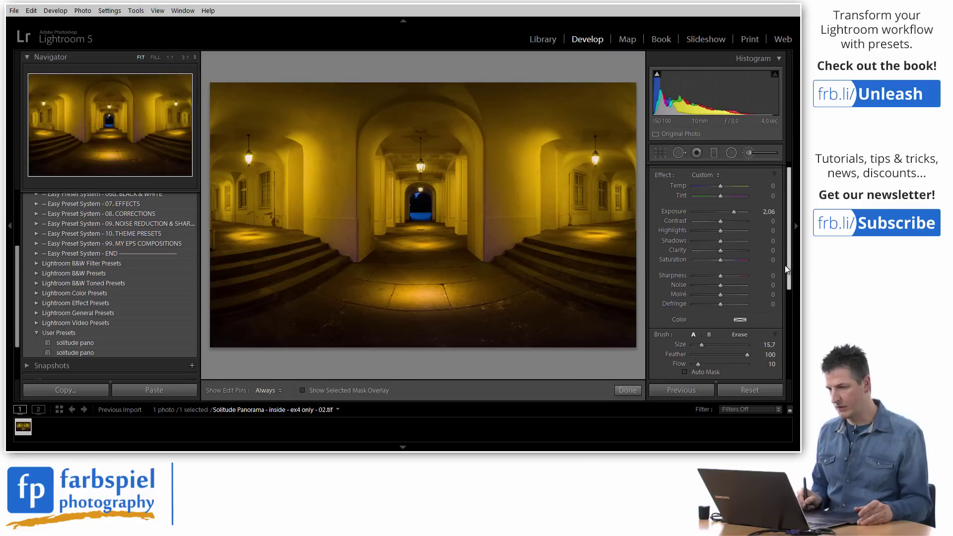
{"action": "scroll", "coordinate": [786, 269], "scroll_direction": "down", "scroll_amount": 3}
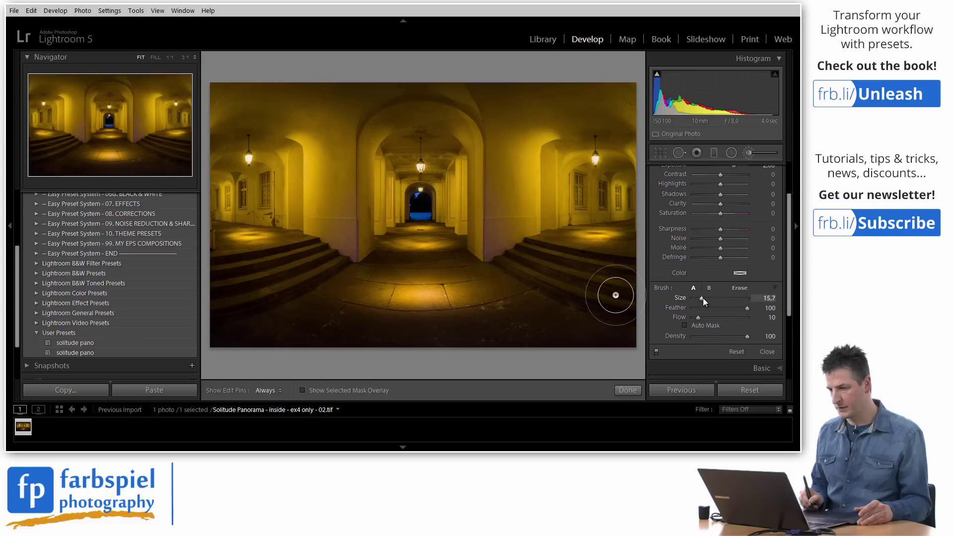
{"action": "left_click_drag", "start_coordinate": [702, 298], "coordinate": [699, 299]}
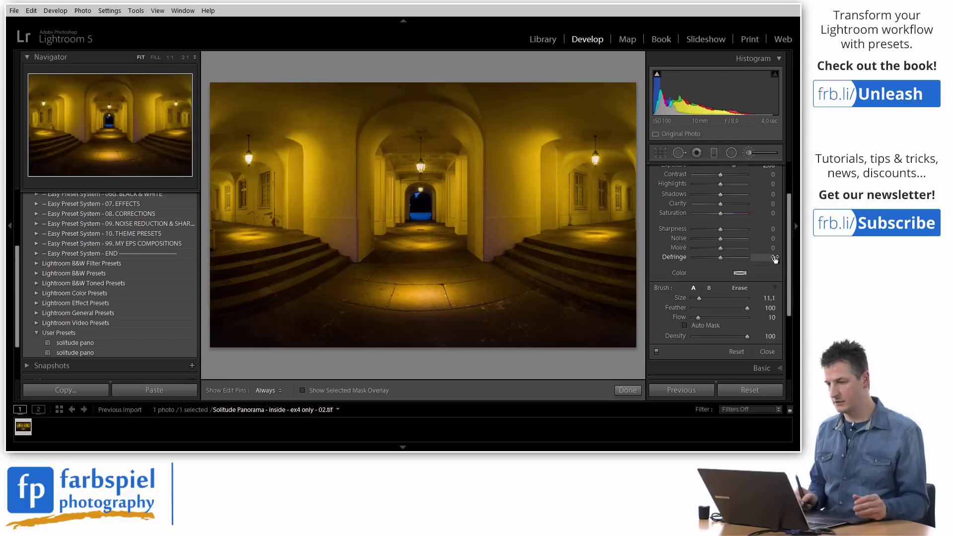
{"action": "scroll", "coordinate": [791, 273], "scroll_direction": "up", "scroll_amount": 2}
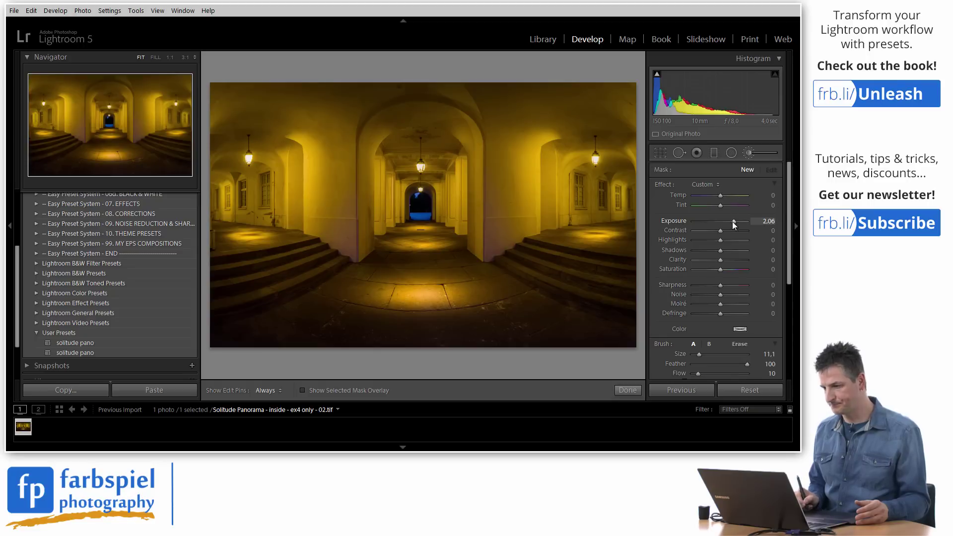
{"action": "left_click_drag", "start_coordinate": [733, 222], "coordinate": [706, 221]}
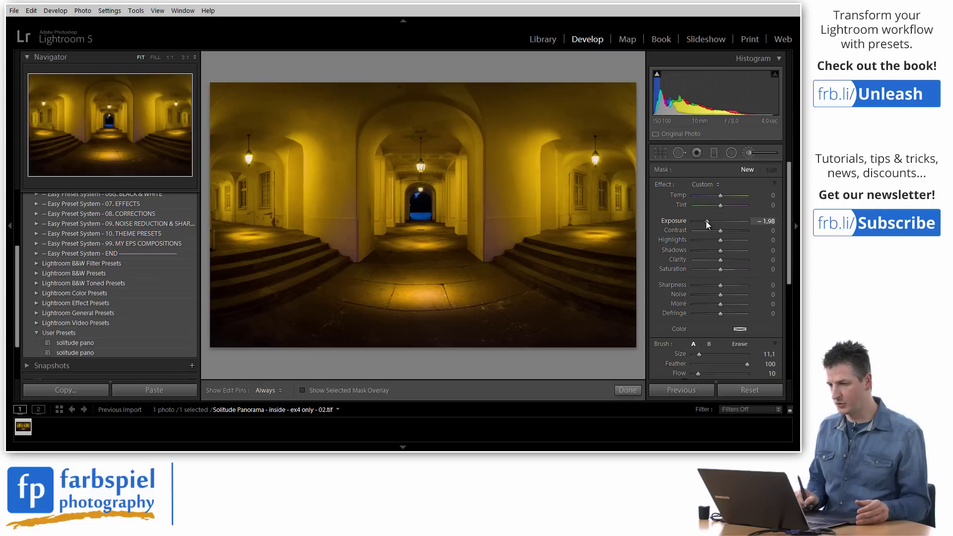
Paint a darkening stroke along the vaulted ceiling at the top of the panorama.
{"action": "key", "text": "h"}
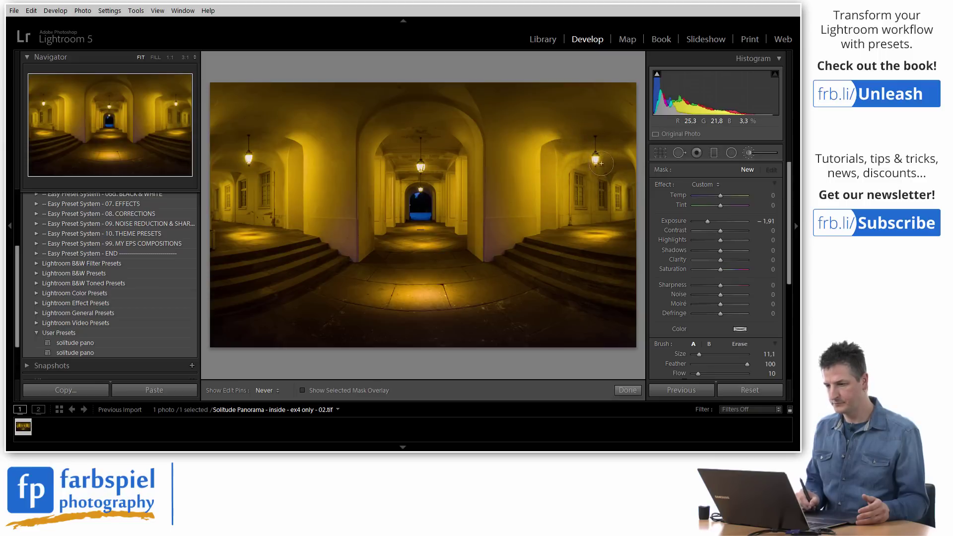
{"action": "left_click_drag", "start_coordinate": [588, 109], "coordinate": [541, 95]}
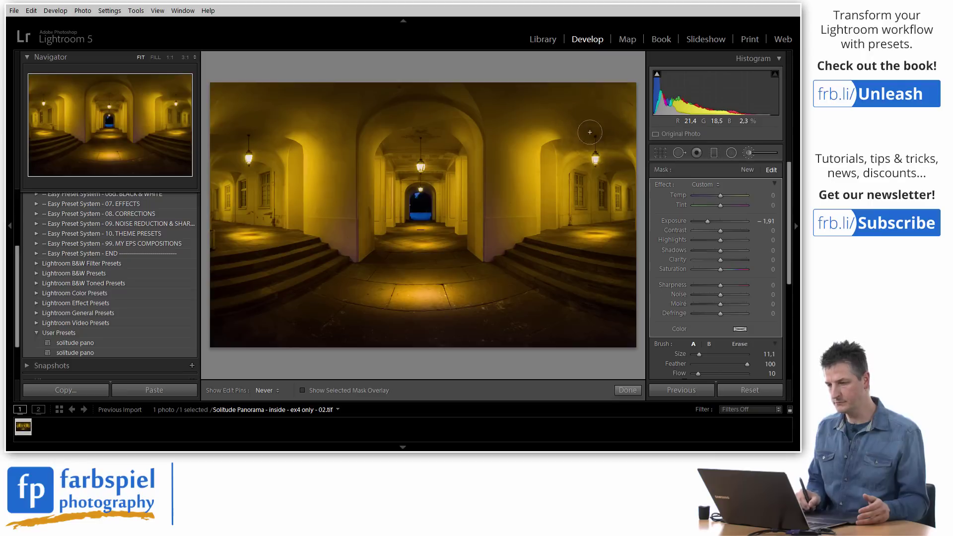
{"action": "key", "text": "h"}
{"action": "scroll", "coordinate": [793, 300], "scroll_direction": "down", "scroll_amount": 2}
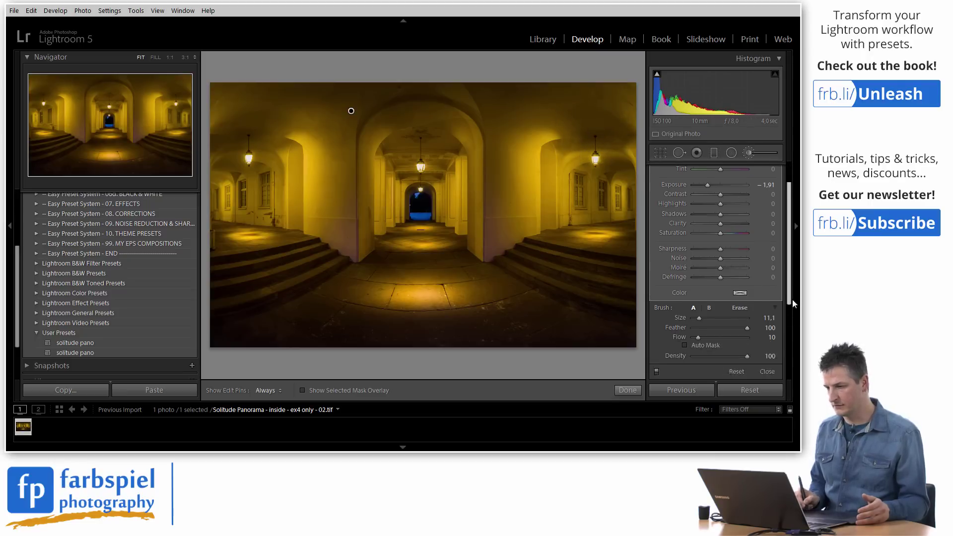
{"action": "scroll", "coordinate": [792, 299], "scroll_direction": "down", "scroll_amount": 1}
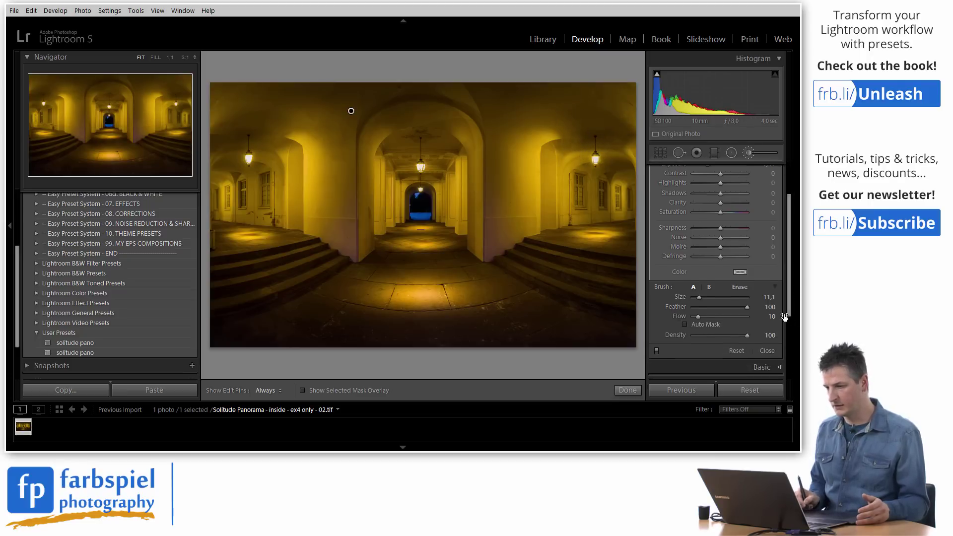
{"action": "left_click", "coordinate": [656, 352]}
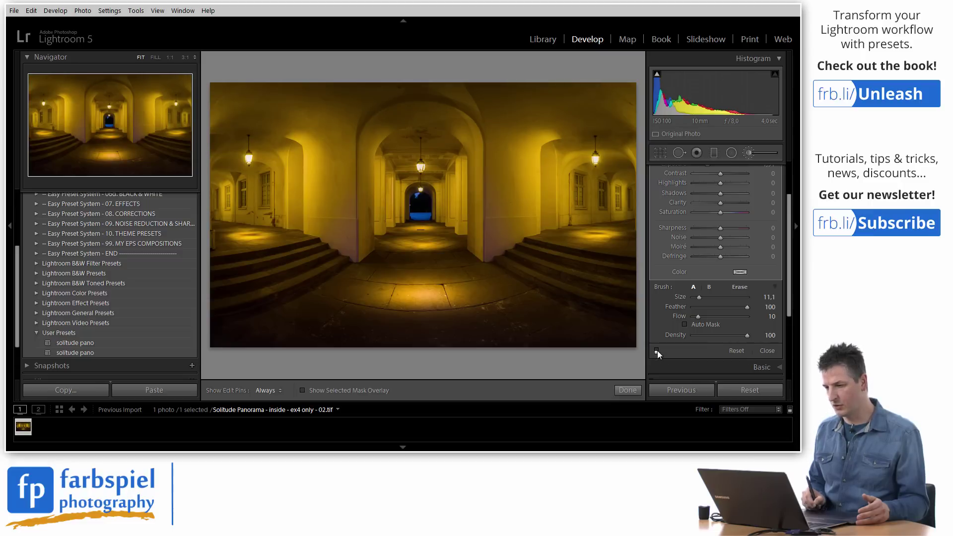
{"action": "left_click", "coordinate": [656, 351]}
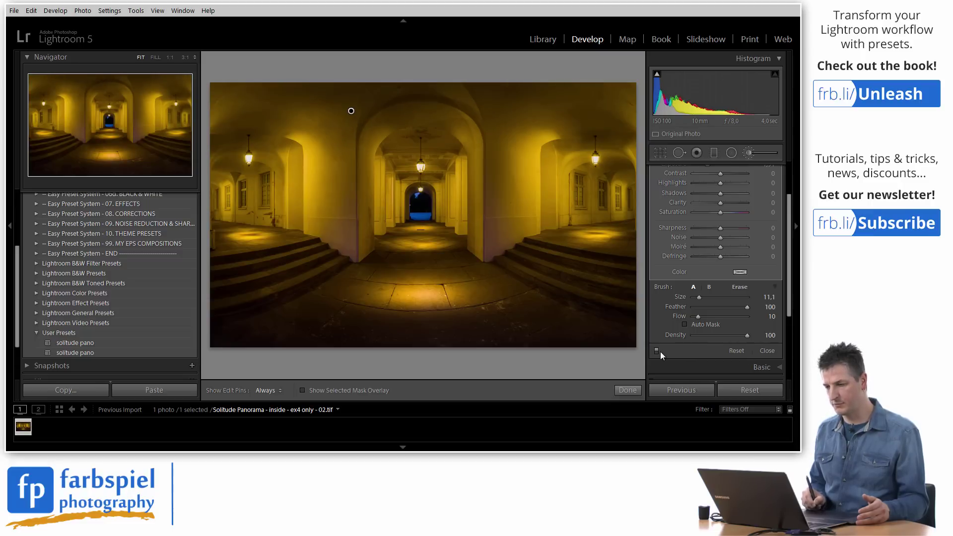
{"action": "left_click", "coordinate": [657, 351]}
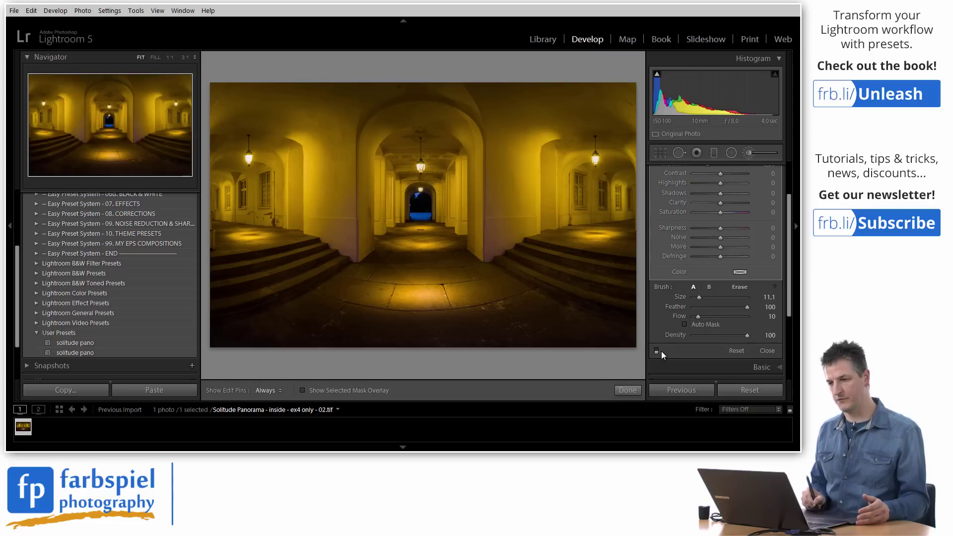
{"action": "left_click", "coordinate": [656, 351]}
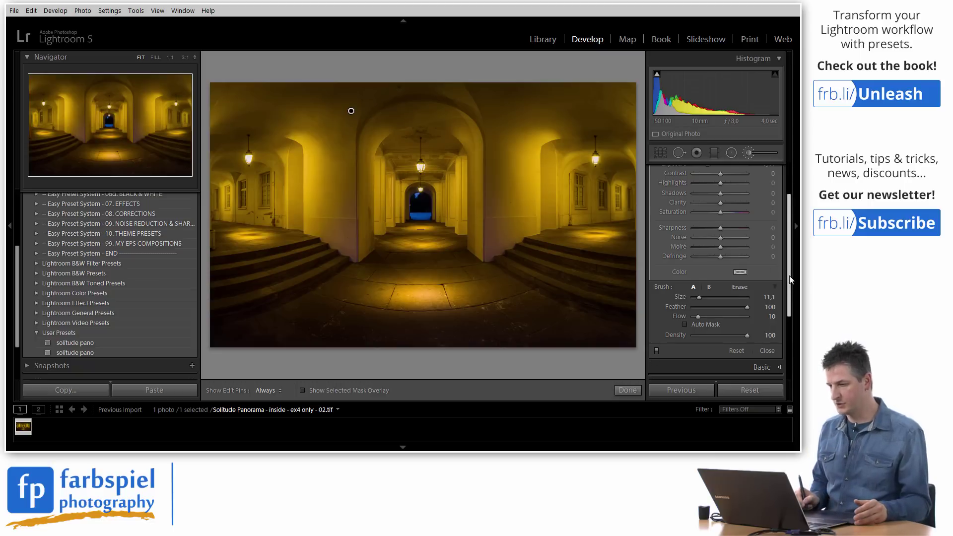
Create a new brush adjustment with Exposure raised to +1.91.
{"action": "scroll", "coordinate": [773, 212], "scroll_direction": "up", "scroll_amount": 3}
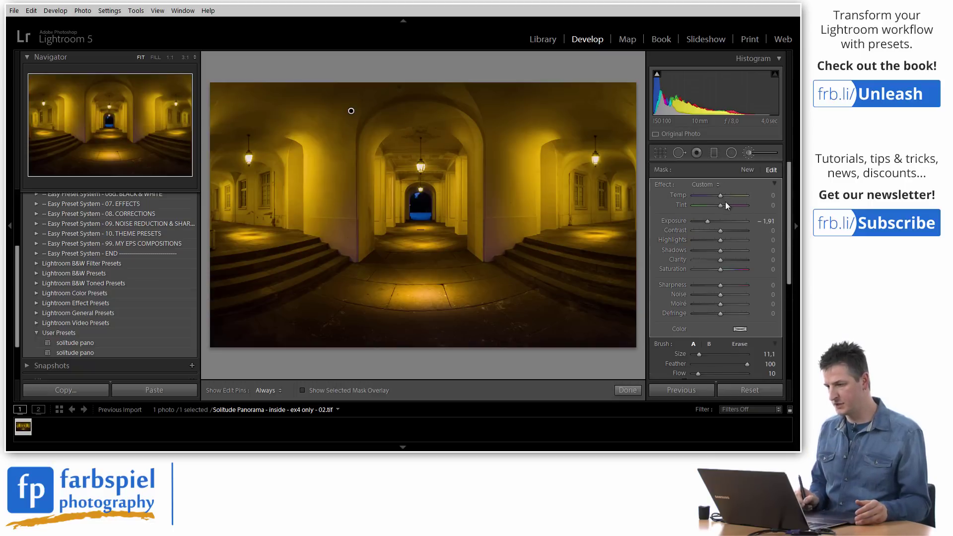
{"action": "left_click", "coordinate": [746, 171]}
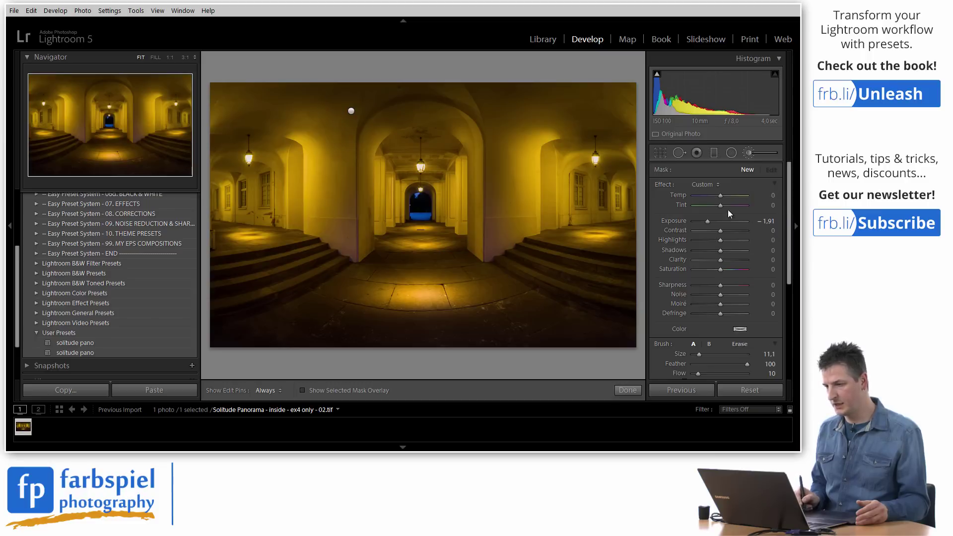
{"action": "left_click_drag", "start_coordinate": [707, 222], "coordinate": [733, 222]}
{"action": "left_click_drag", "start_coordinate": [787, 242], "coordinate": [793, 263]}
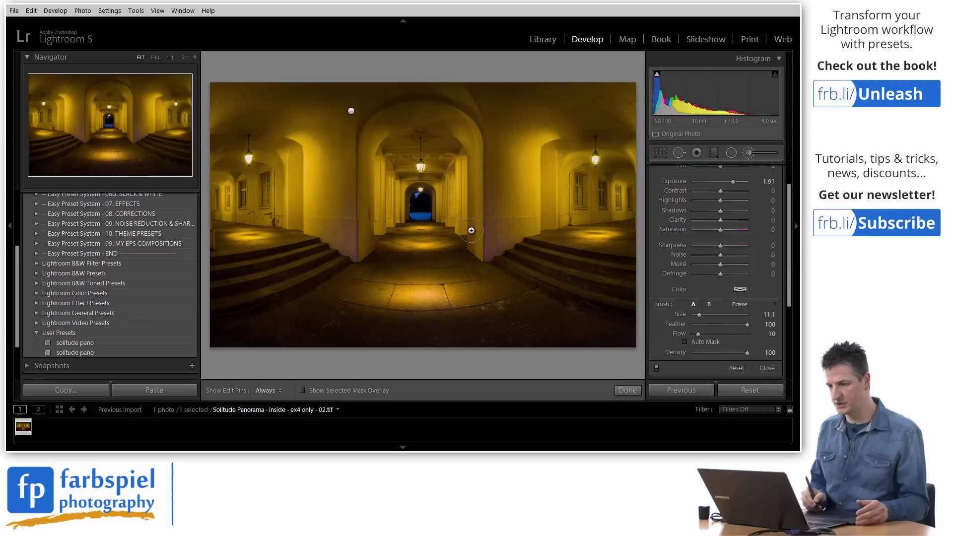
Paint brightening strokes over the left corridor wall beside the arch and lamp.
{"action": "key", "text": "h"}
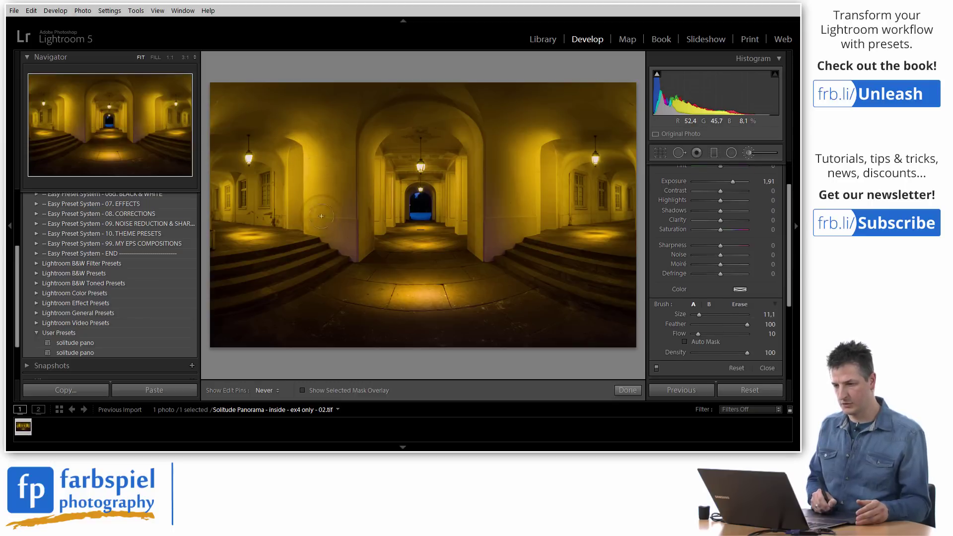
{"action": "left_click_drag", "start_coordinate": [292, 204], "coordinate": [293, 168]}
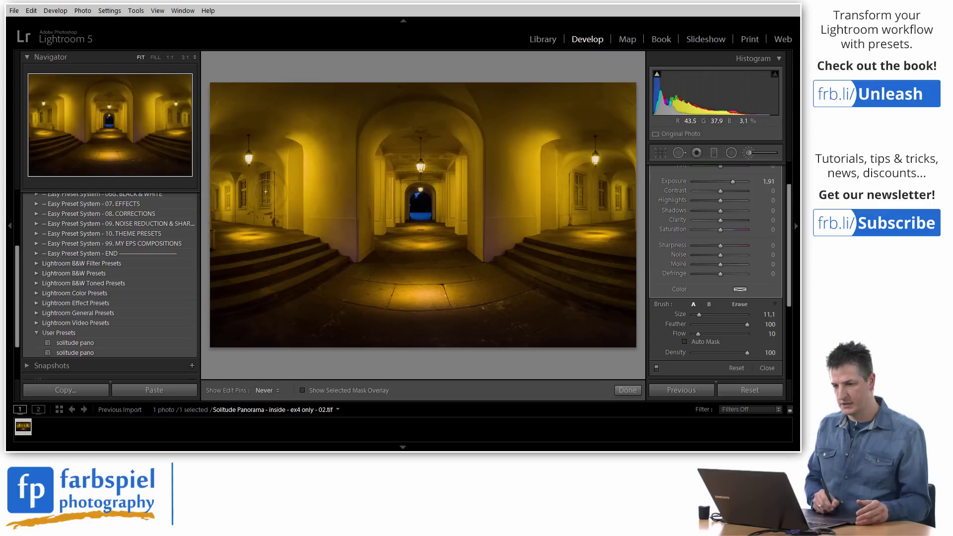
{"action": "left_click", "coordinate": [351, 110]}
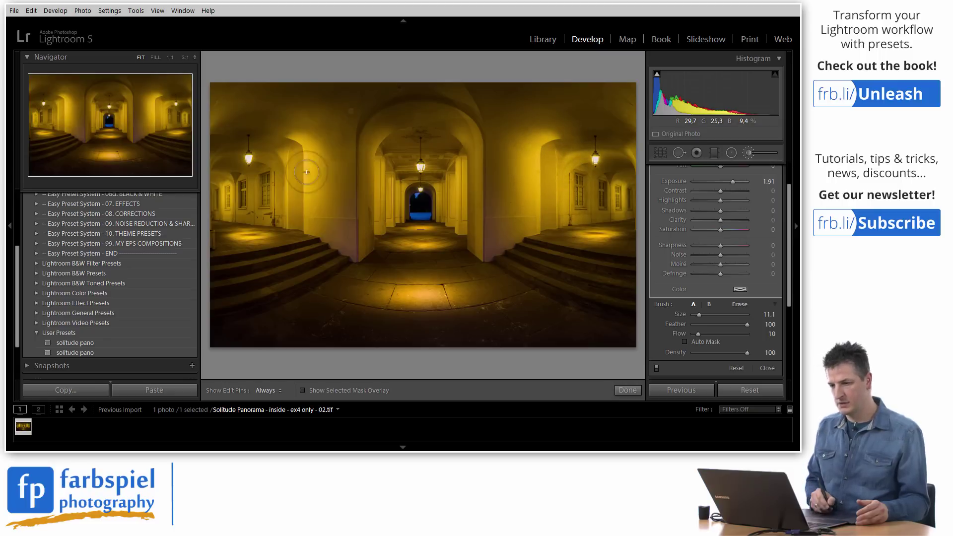
{"action": "key", "text": "h"}
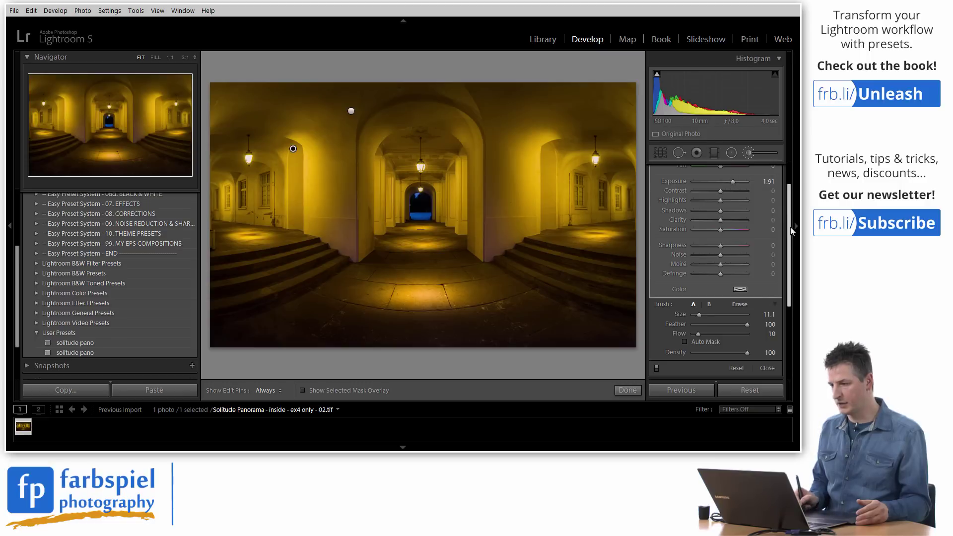
{"action": "scroll", "coordinate": [739, 179], "scroll_direction": "up", "scroll_amount": 3}
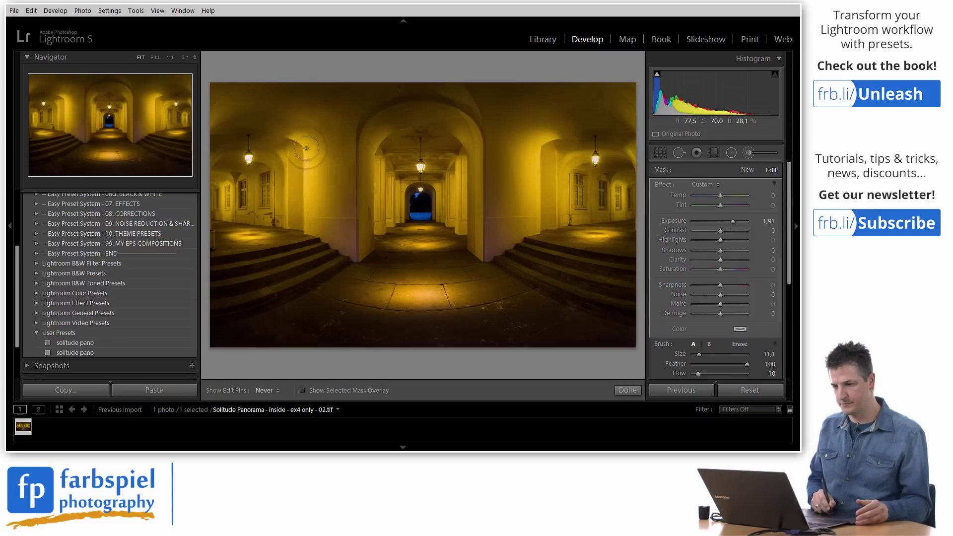
{"action": "key", "text": "h"}
{"action": "key", "text": "h"}
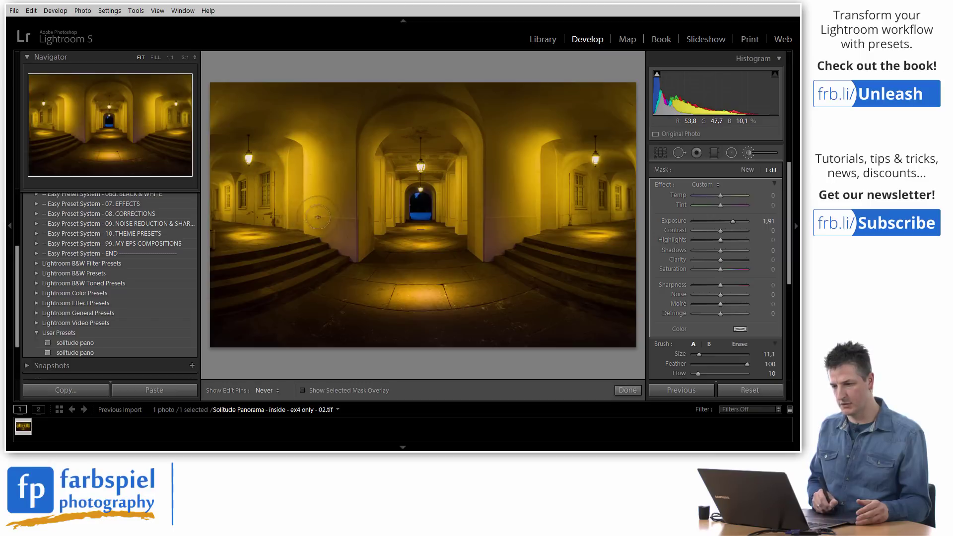
{"action": "key", "text": "h"}
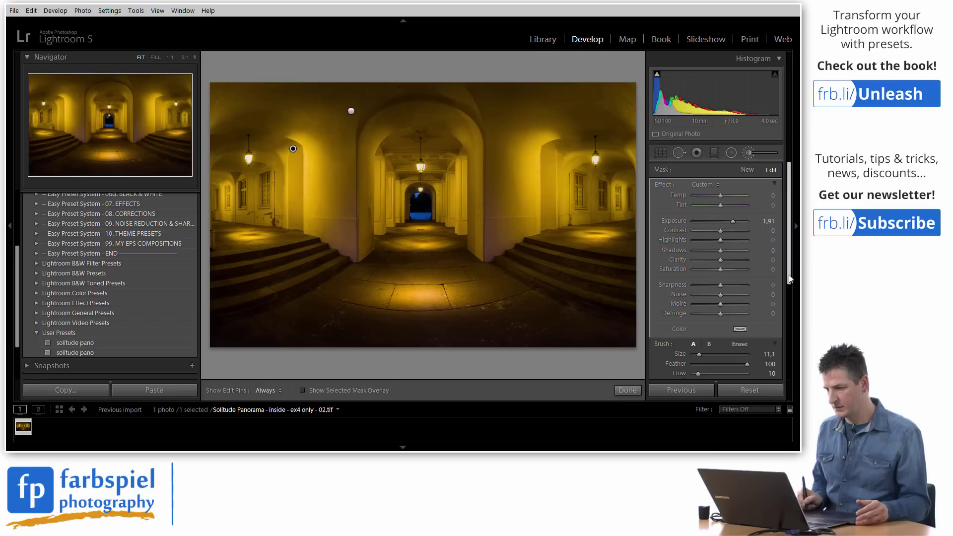
{"action": "scroll", "coordinate": [791, 325], "scroll_direction": "down", "scroll_amount": 3}
{"action": "scroll", "coordinate": [791, 325], "scroll_direction": "down", "scroll_amount": 1}
{"action": "left_click", "coordinate": [656, 319]}
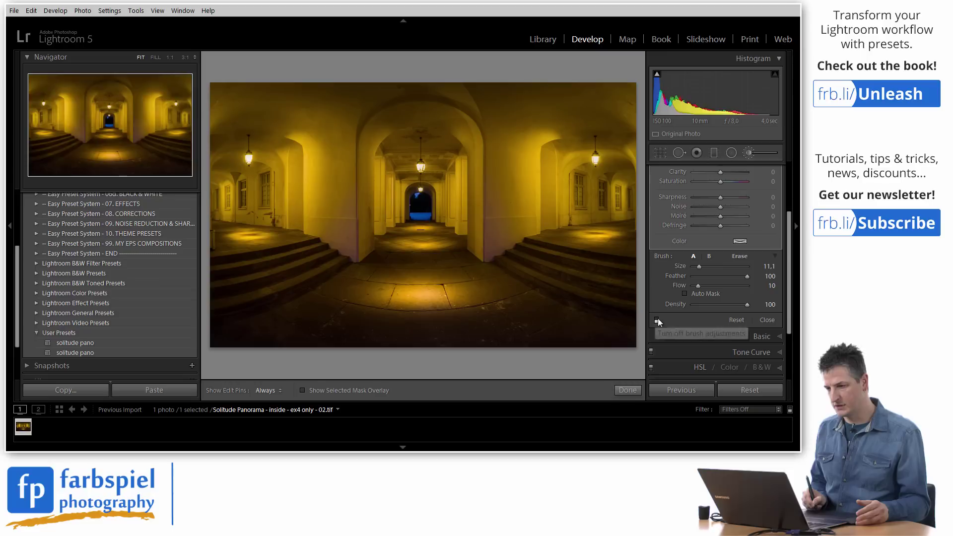
{"action": "left_click", "coordinate": [657, 320]}
{"action": "left_click", "coordinate": [659, 320]}
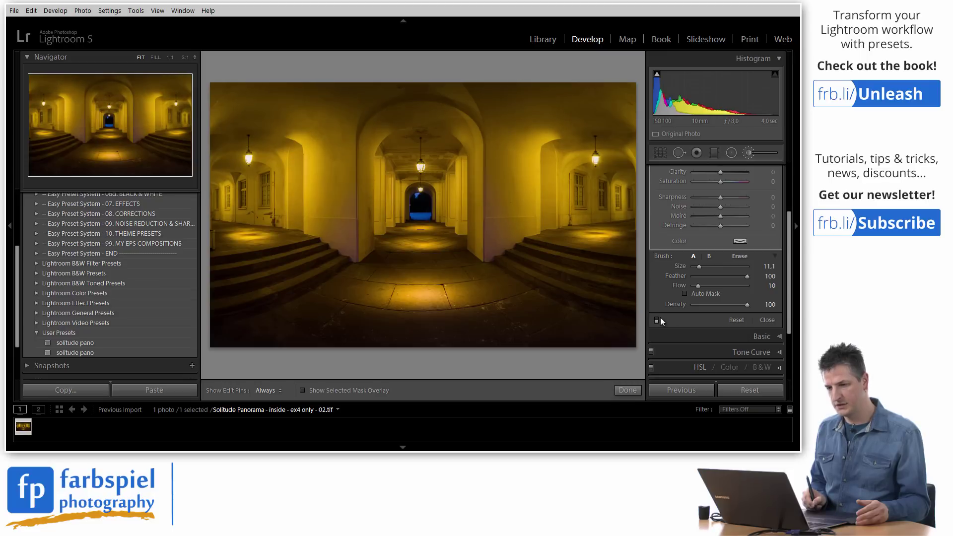
{"action": "left_click", "coordinate": [658, 319]}
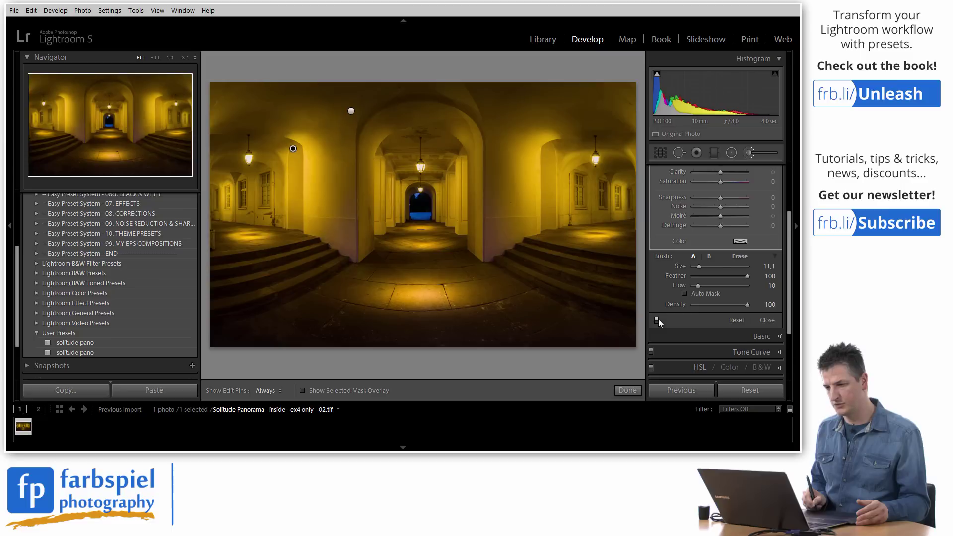
{"action": "left_click", "coordinate": [658, 319]}
{"action": "left_click", "coordinate": [656, 320]}
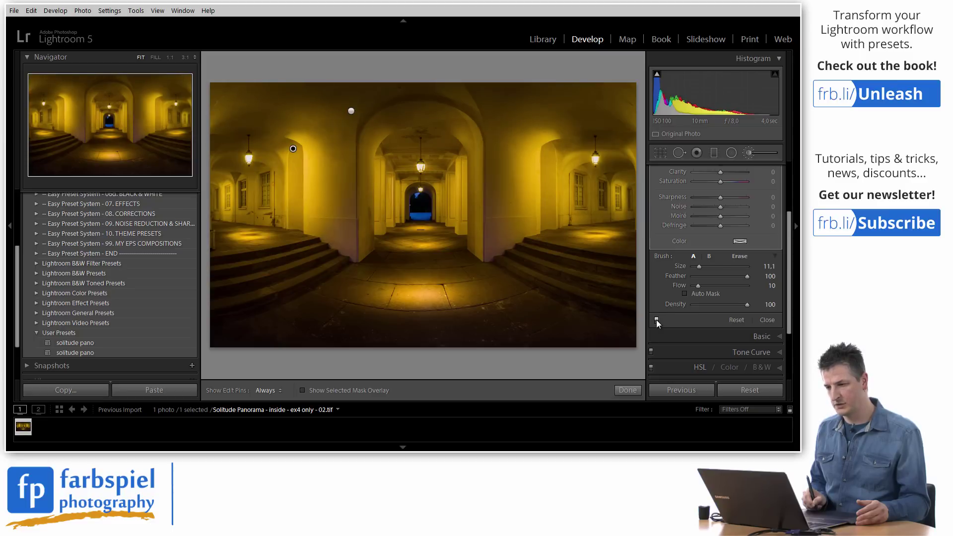
{"action": "left_click", "coordinate": [657, 320]}
{"action": "left_click", "coordinate": [656, 319]}
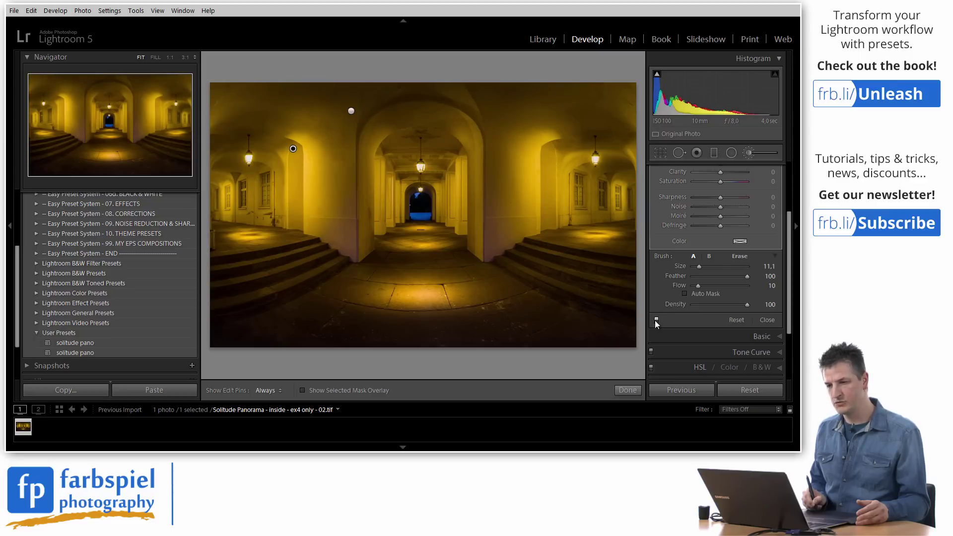
{"action": "left_click", "coordinate": [656, 319]}
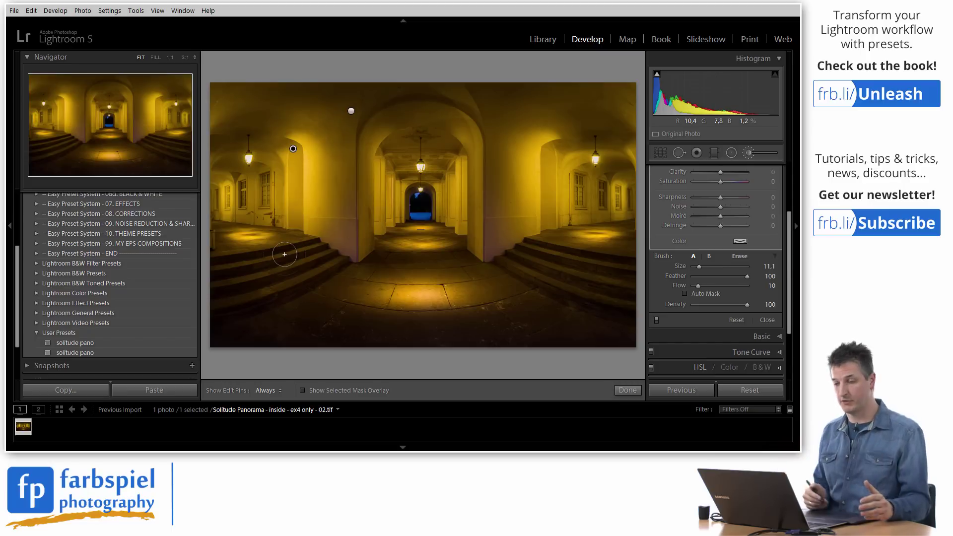
Lower the brightening brush Exposure to 1.83, ready to paint the corridor steps.
{"action": "left_click_drag", "start_coordinate": [788, 275], "coordinate": [785, 218]}
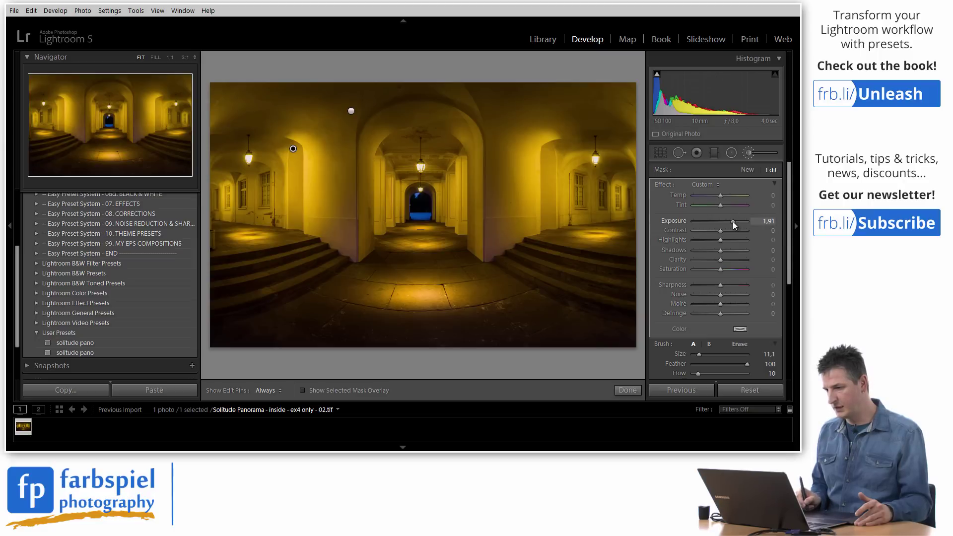
{"action": "left_click_drag", "start_coordinate": [731, 221], "coordinate": [733, 221]}
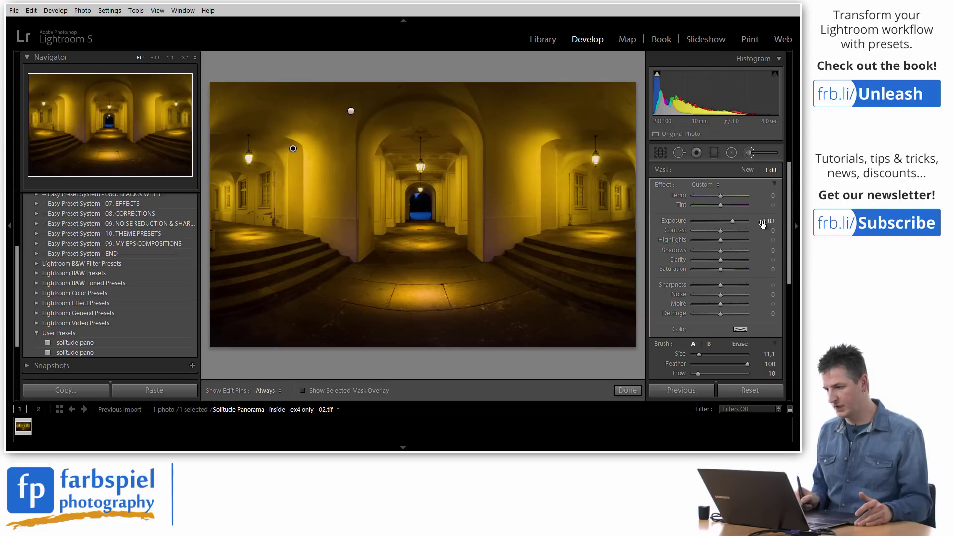
{"action": "scroll", "coordinate": [789, 226], "scroll_direction": "down", "scroll_amount": 1}
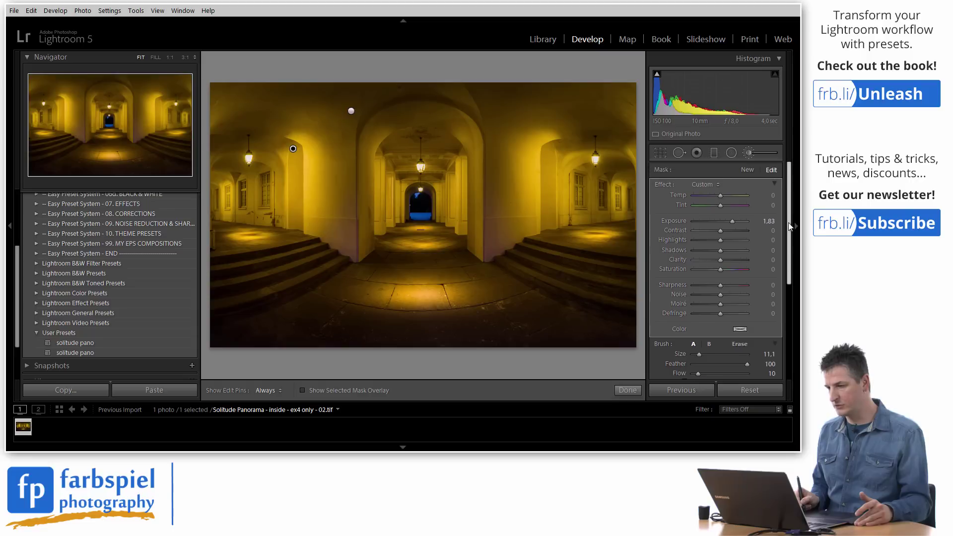
{"action": "scroll", "coordinate": [789, 242], "scroll_direction": "down", "scroll_amount": 3}
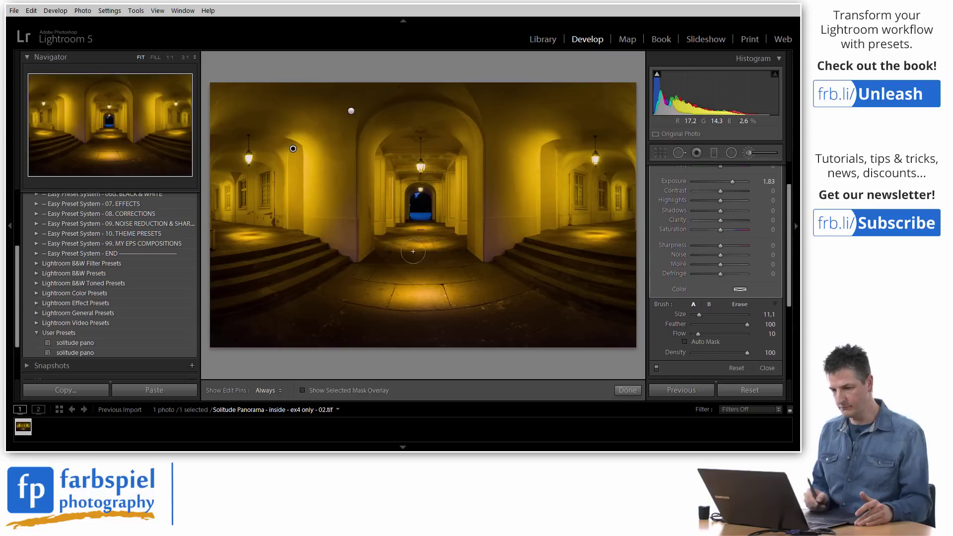
{"action": "key", "text": "h"}
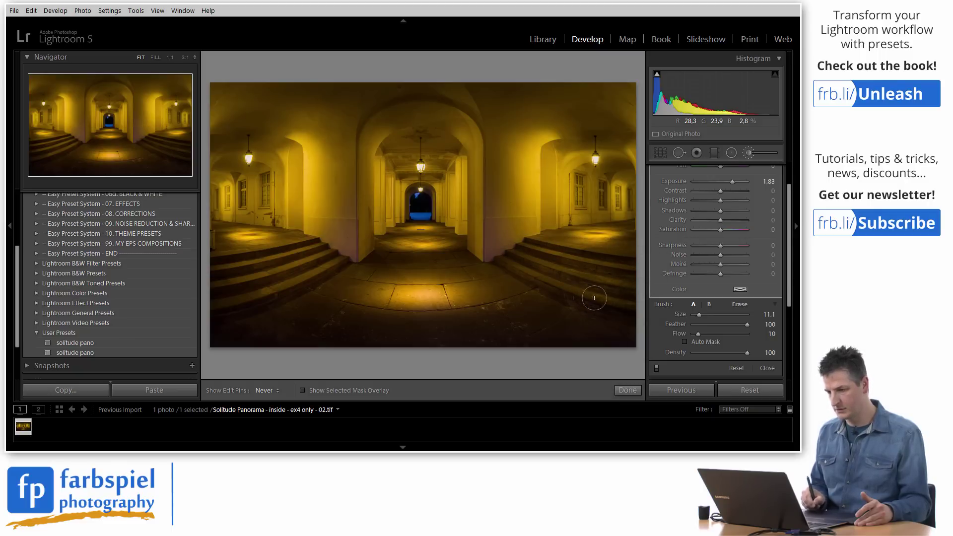
{"action": "key", "text": "h"}
{"action": "scroll", "coordinate": [720, 288], "scroll_direction": "down", "scroll_amount": 1}
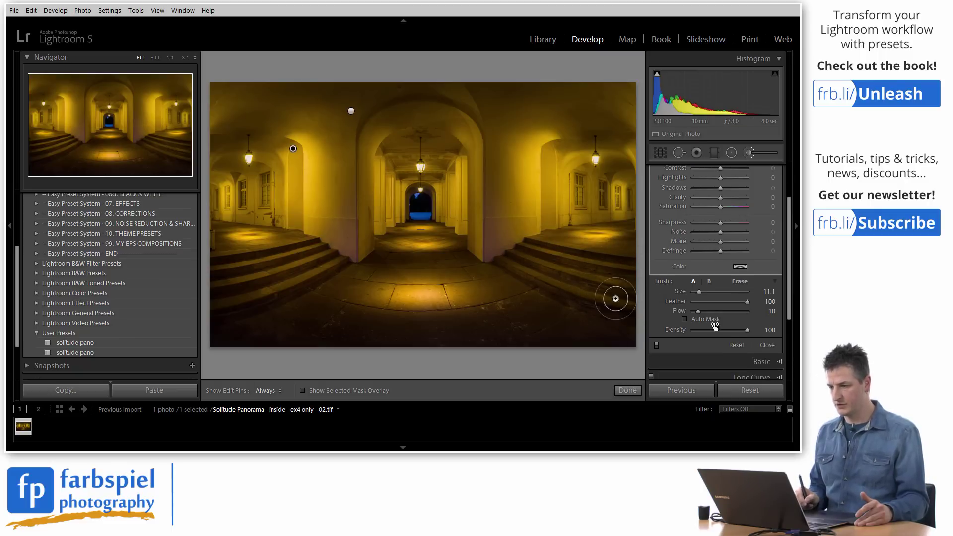
{"action": "left_click", "coordinate": [656, 344]}
{"action": "left_click", "coordinate": [656, 344]}
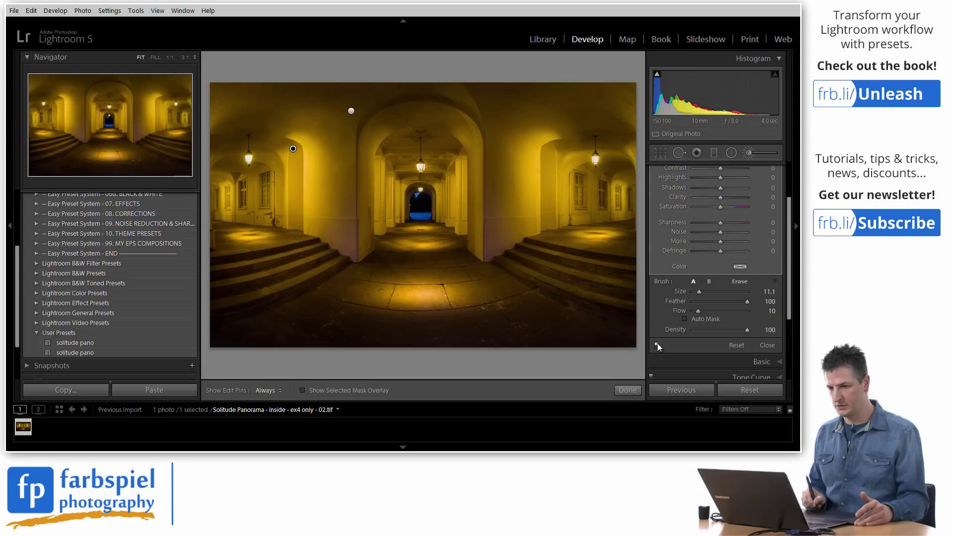
{"action": "left_click", "coordinate": [657, 344]}
{"action": "left_click", "coordinate": [657, 344]}
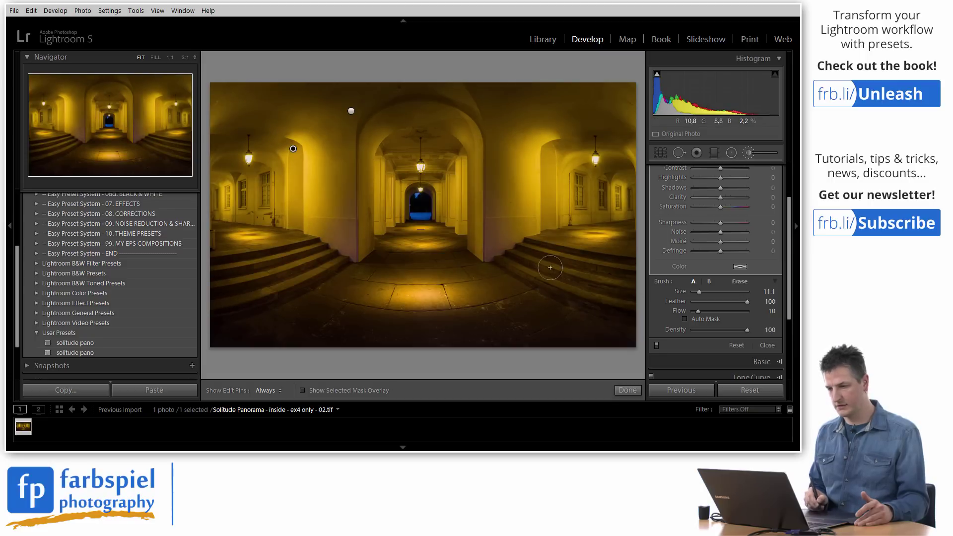